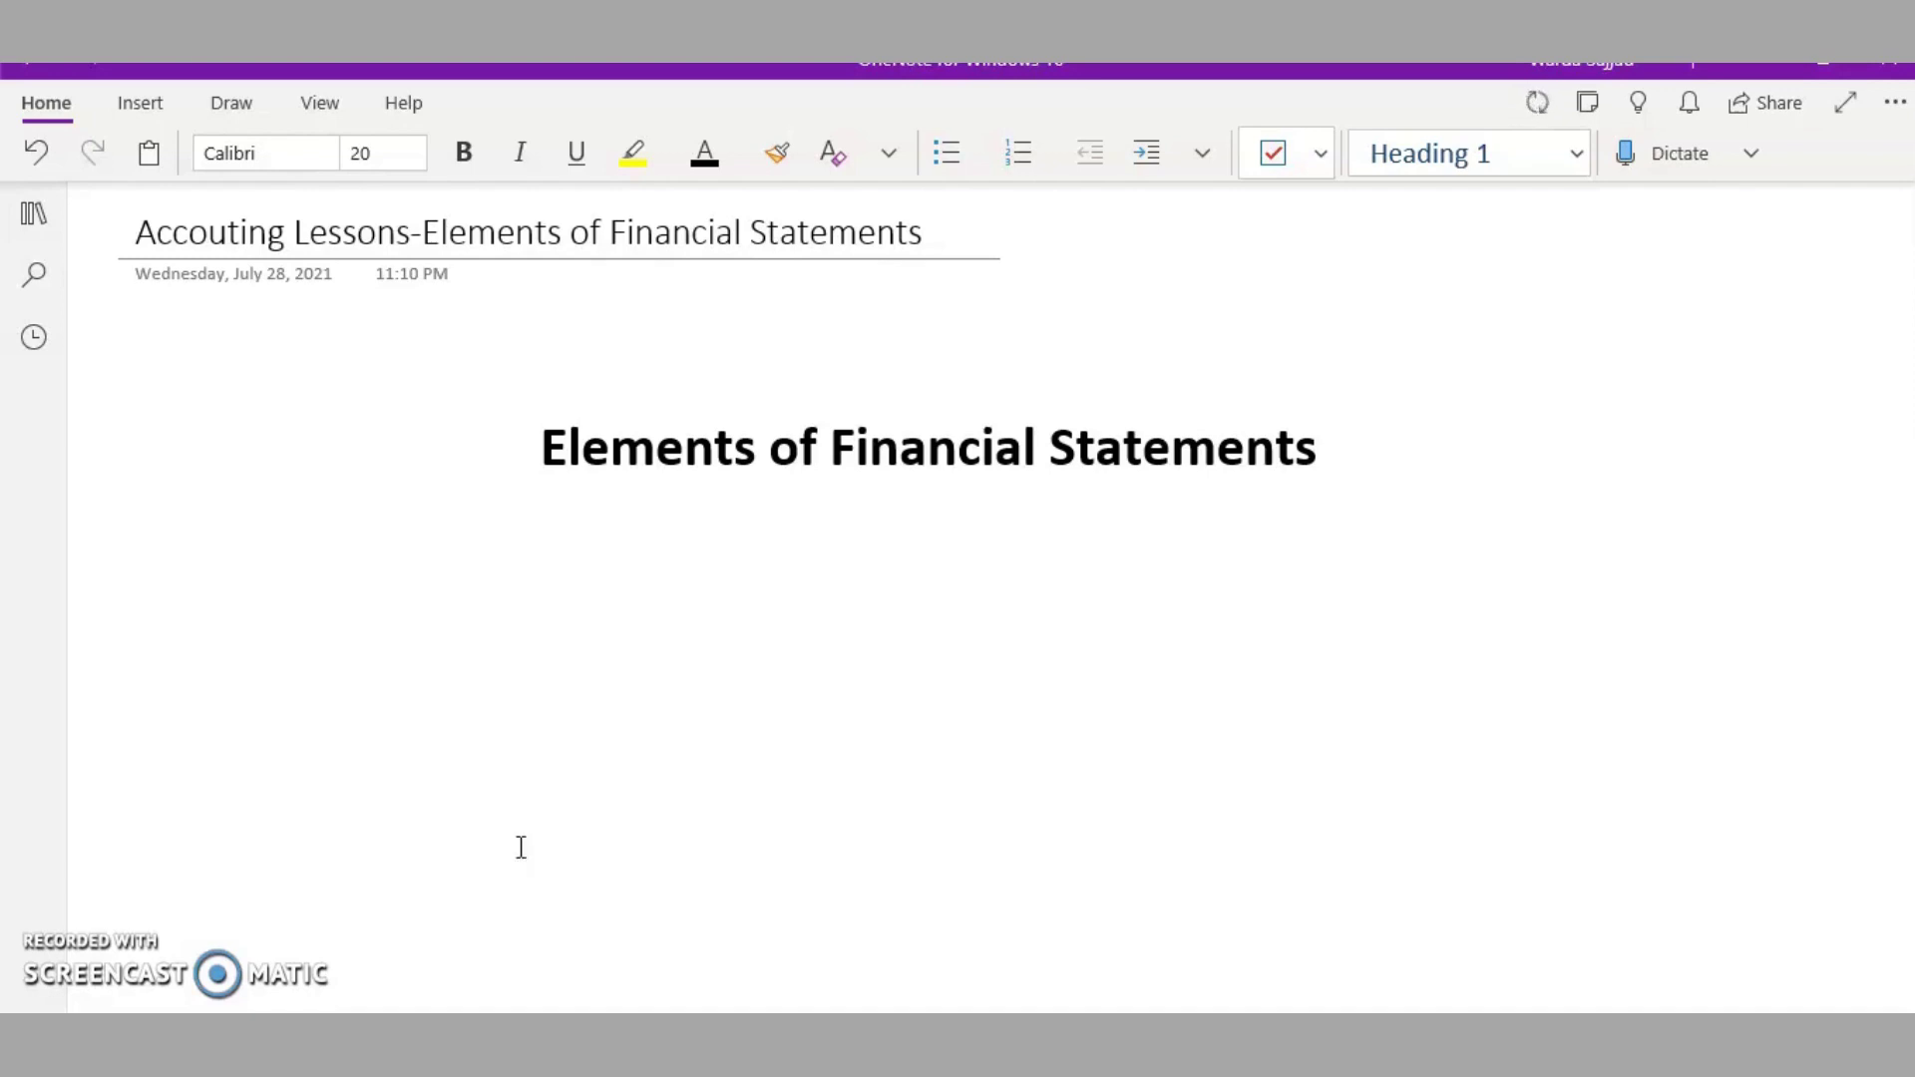
Select the words 'Financial Statements' in the page heading
drag(565, 447, 1347, 423)
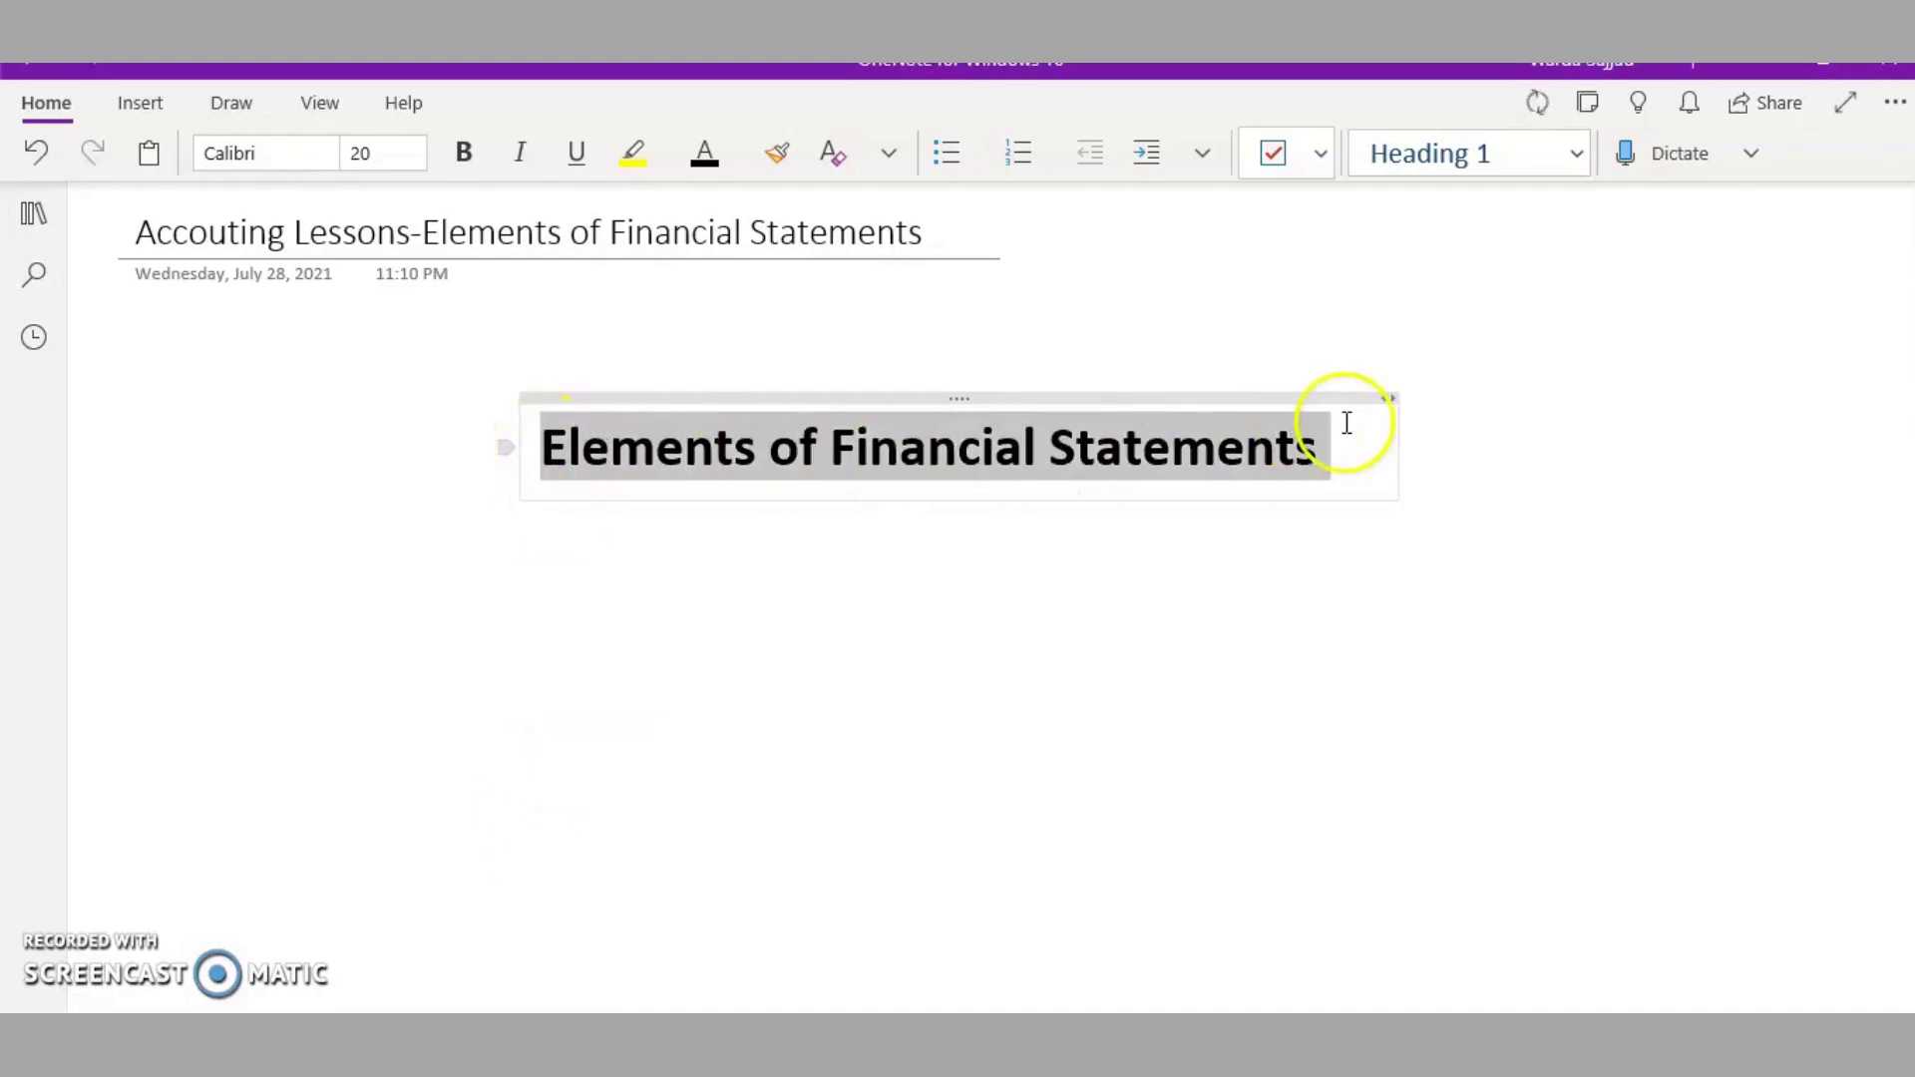
click(599, 561)
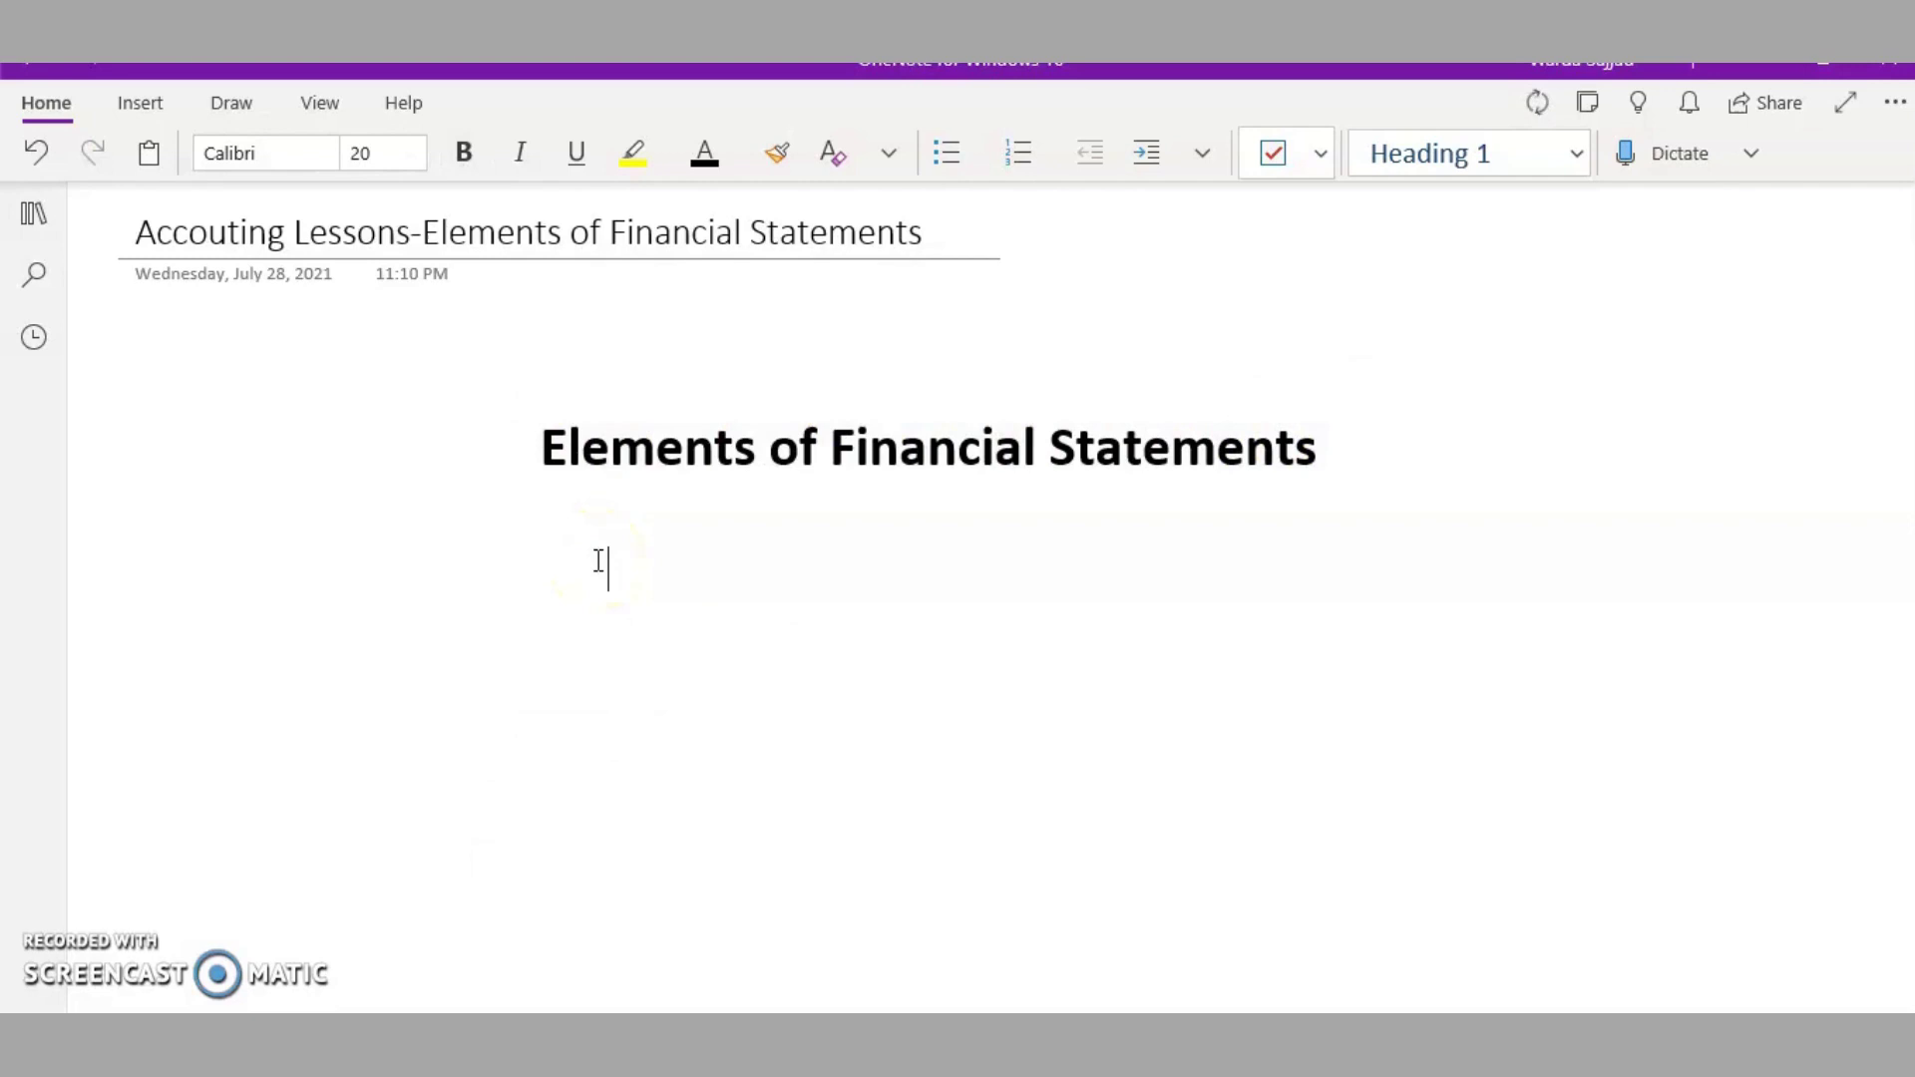
drag(830, 466, 1313, 458)
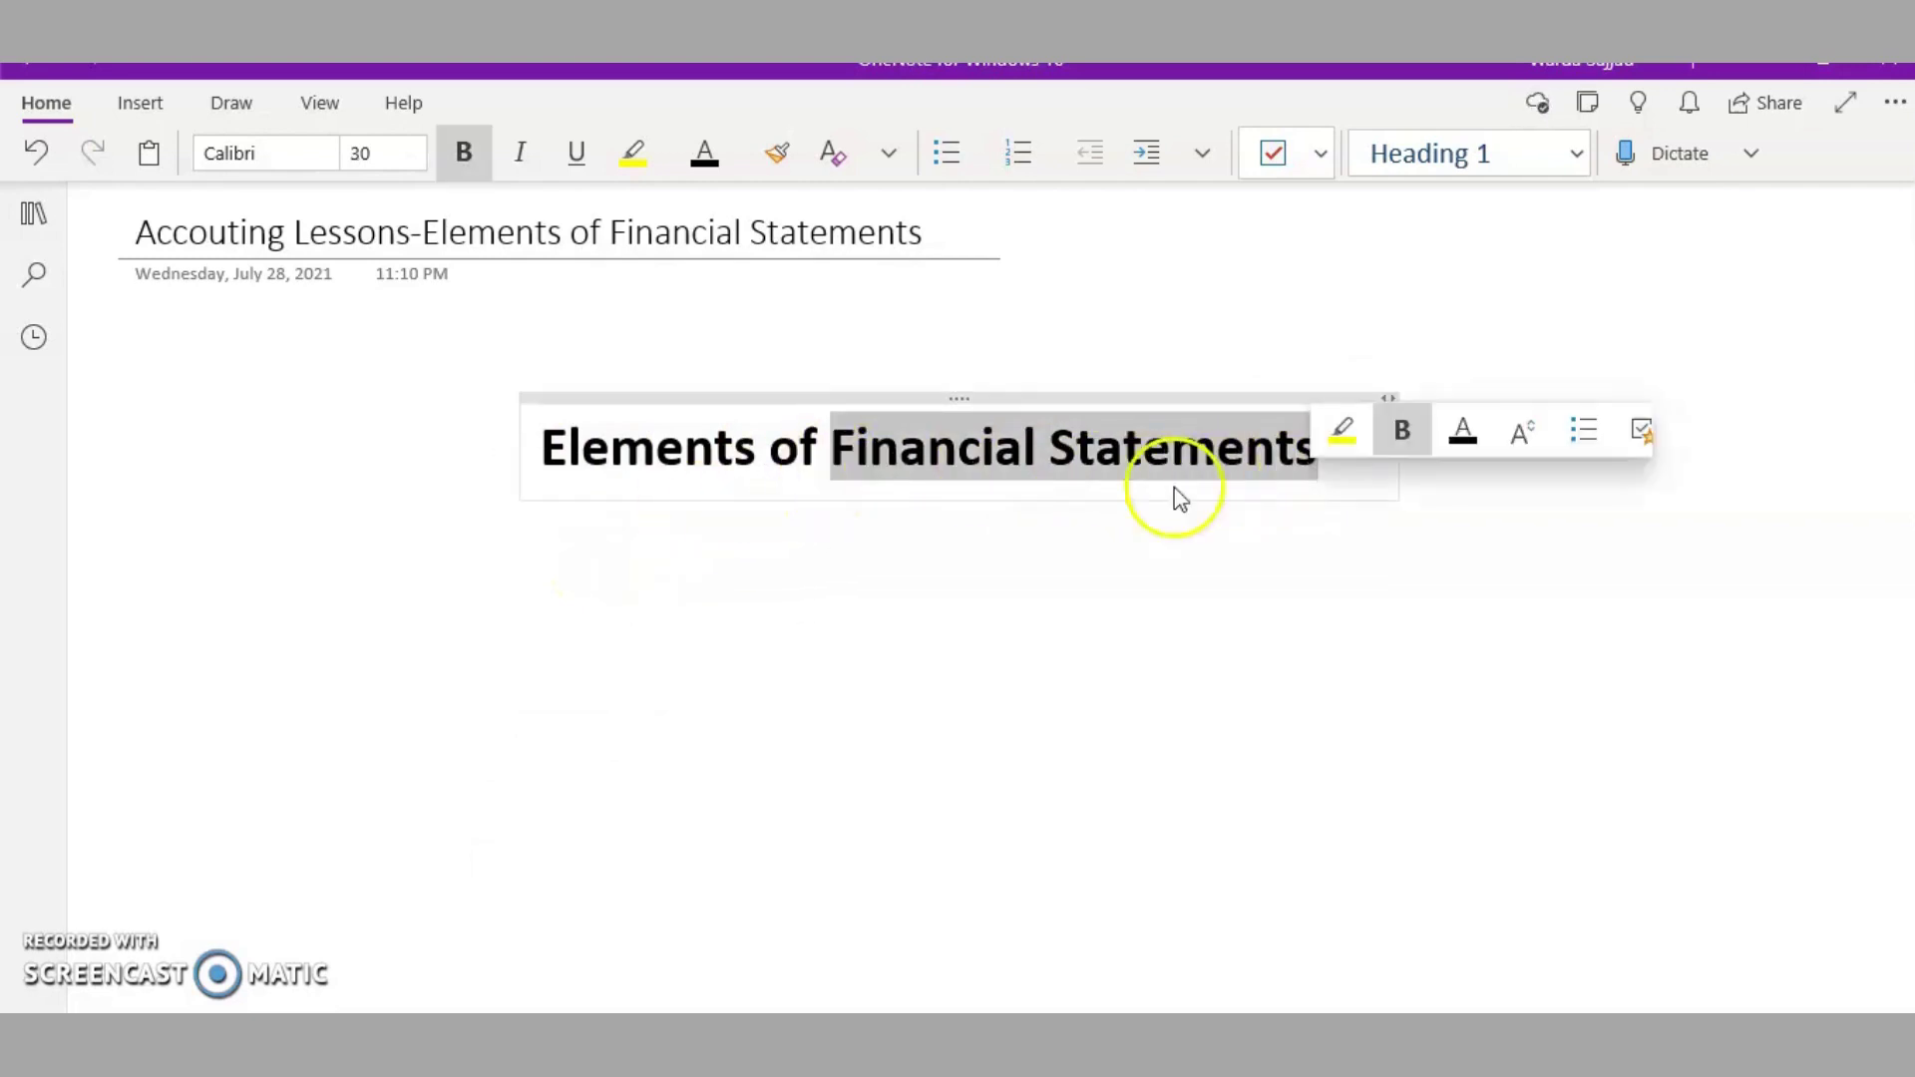
Below the heading, type the intro line 'Five elements of financial statements:'
click(588, 570)
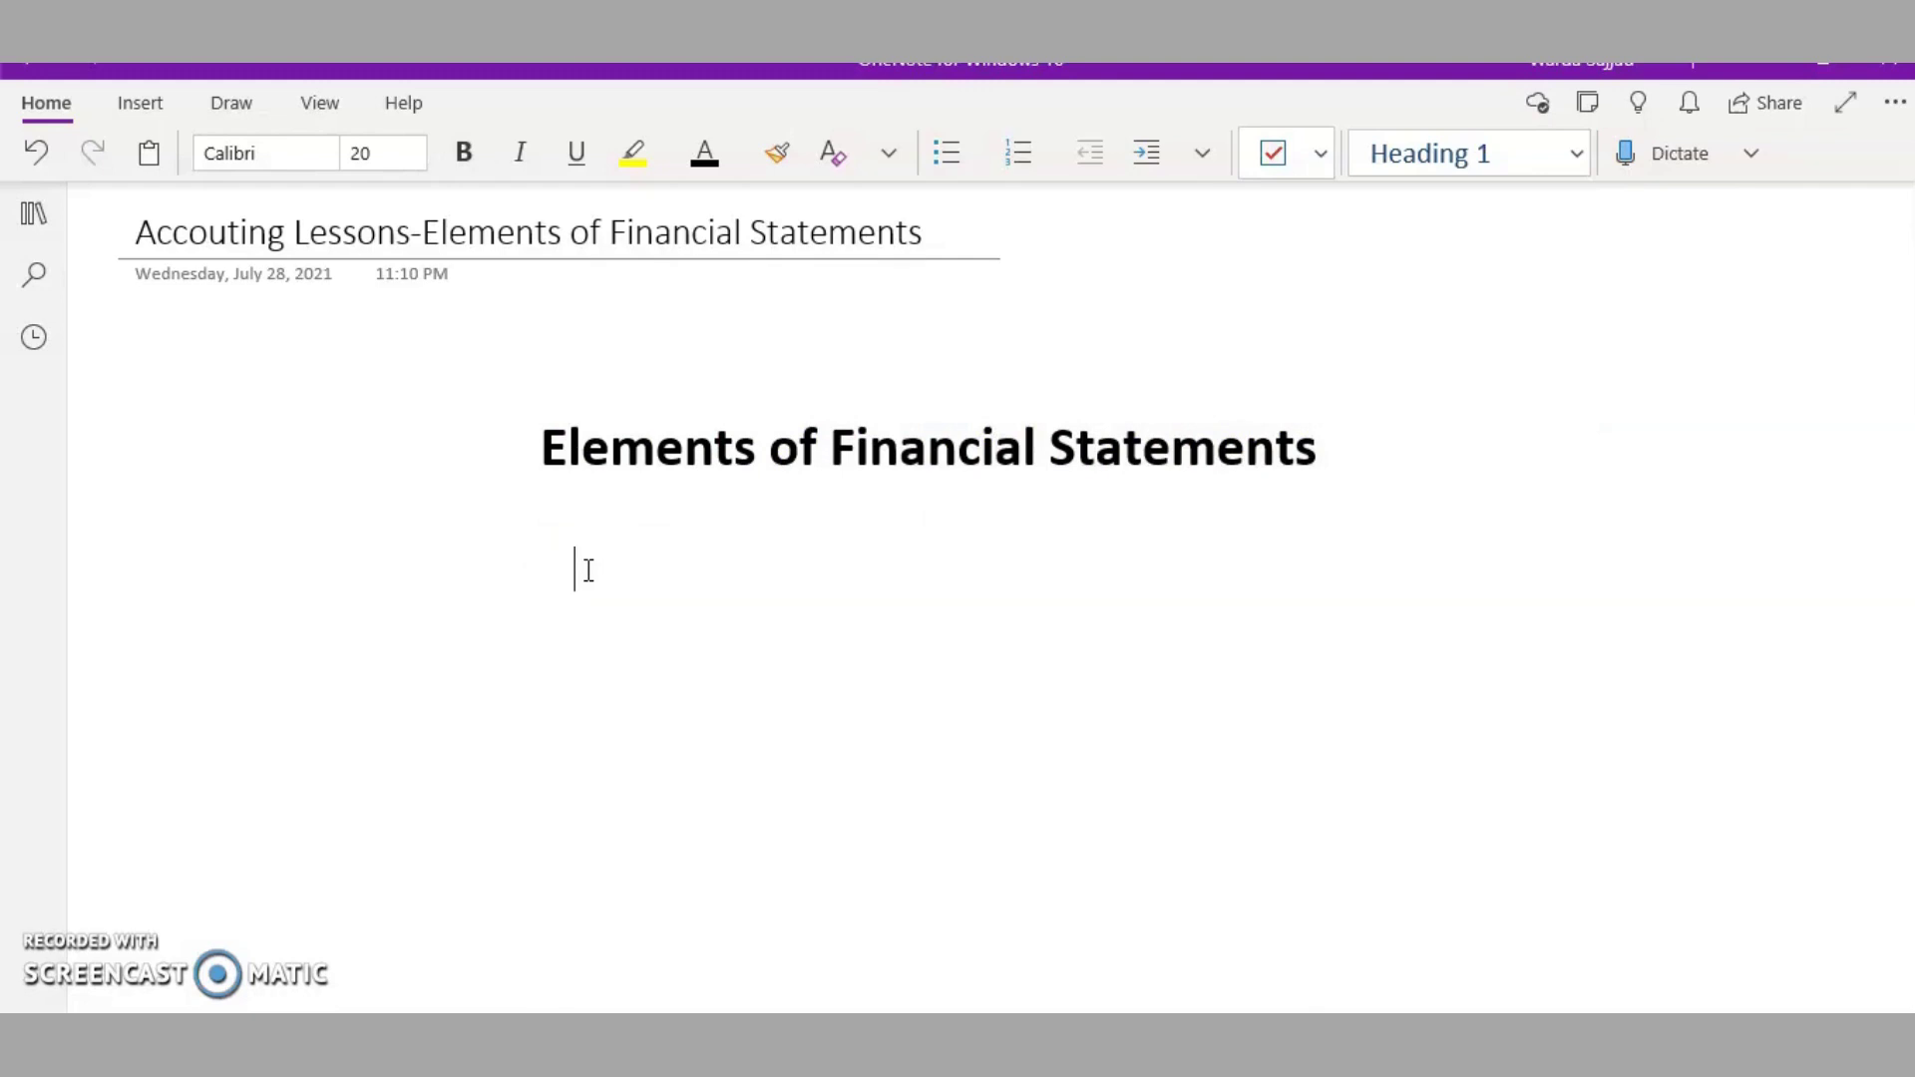
text(Five ee)
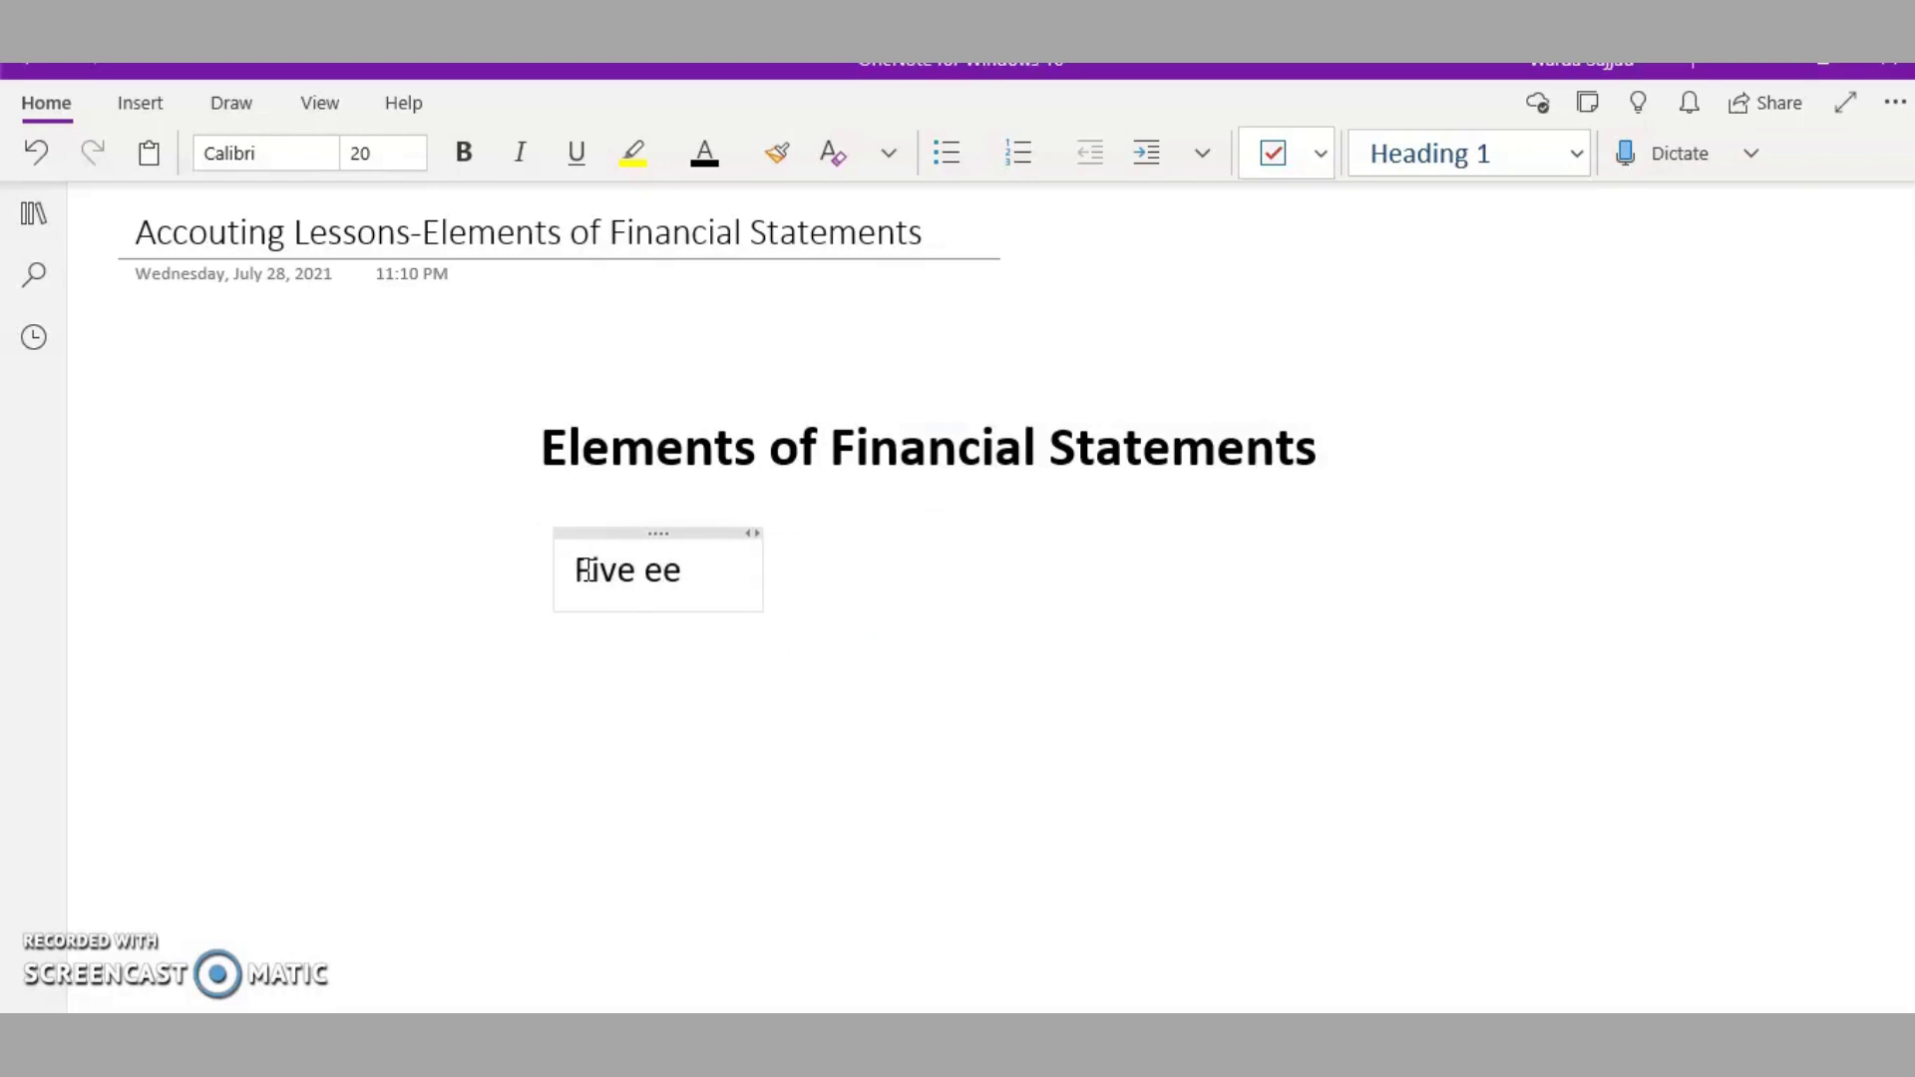
key(BackSpace)
text(lements)
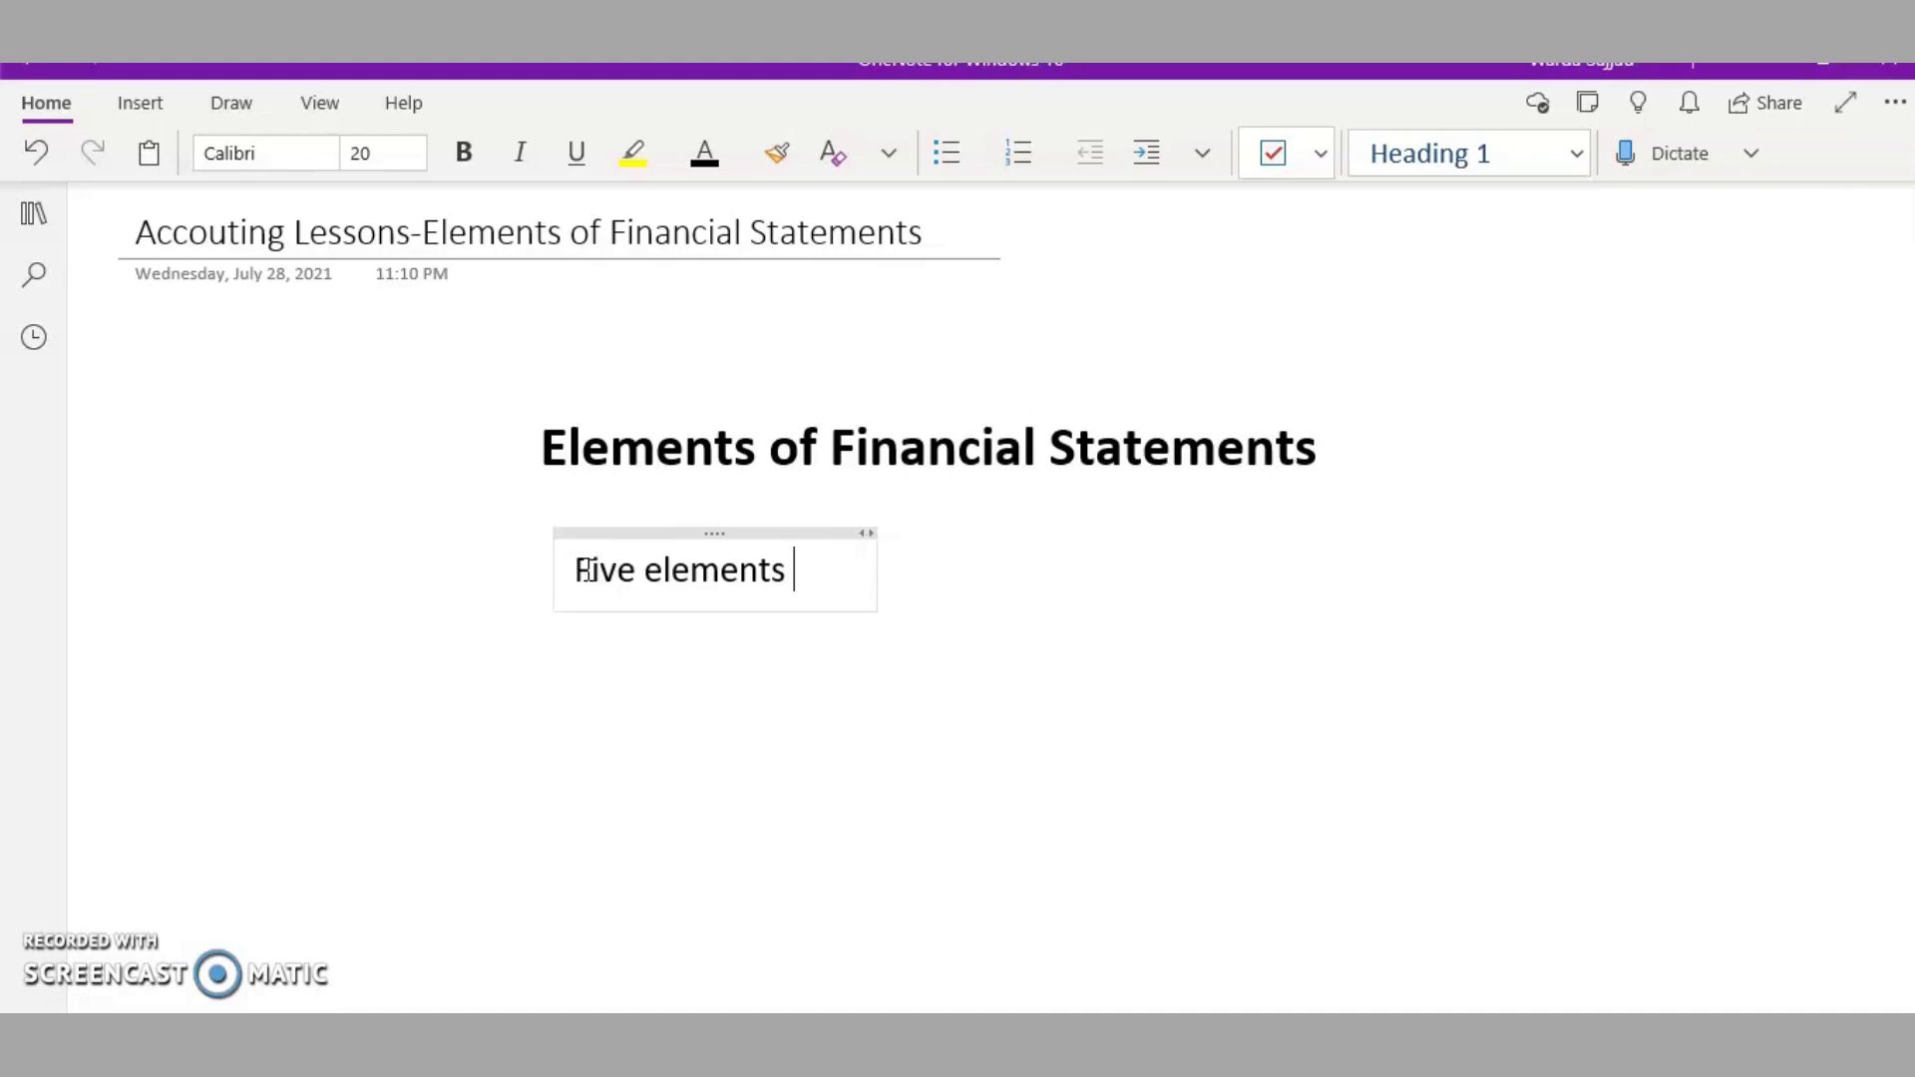
text(of financial st)
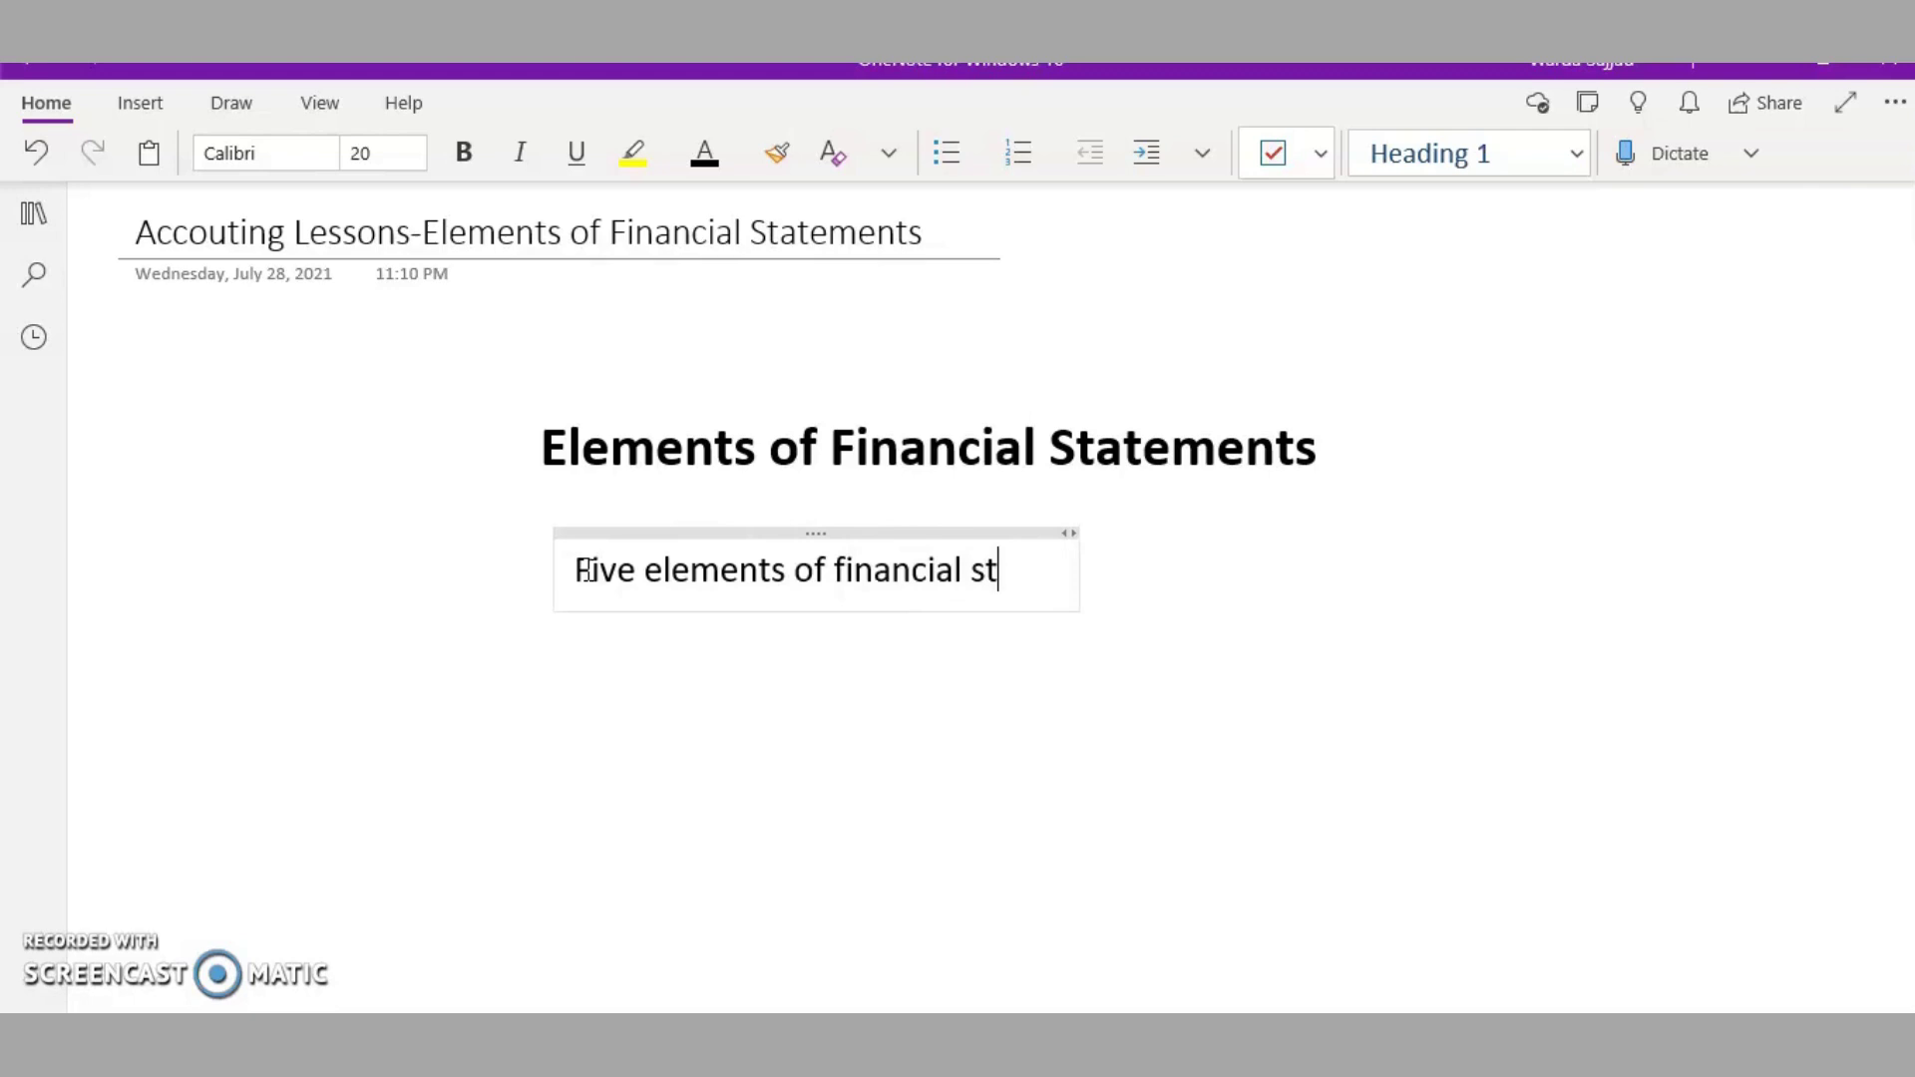
text(atements:)
key(Return)
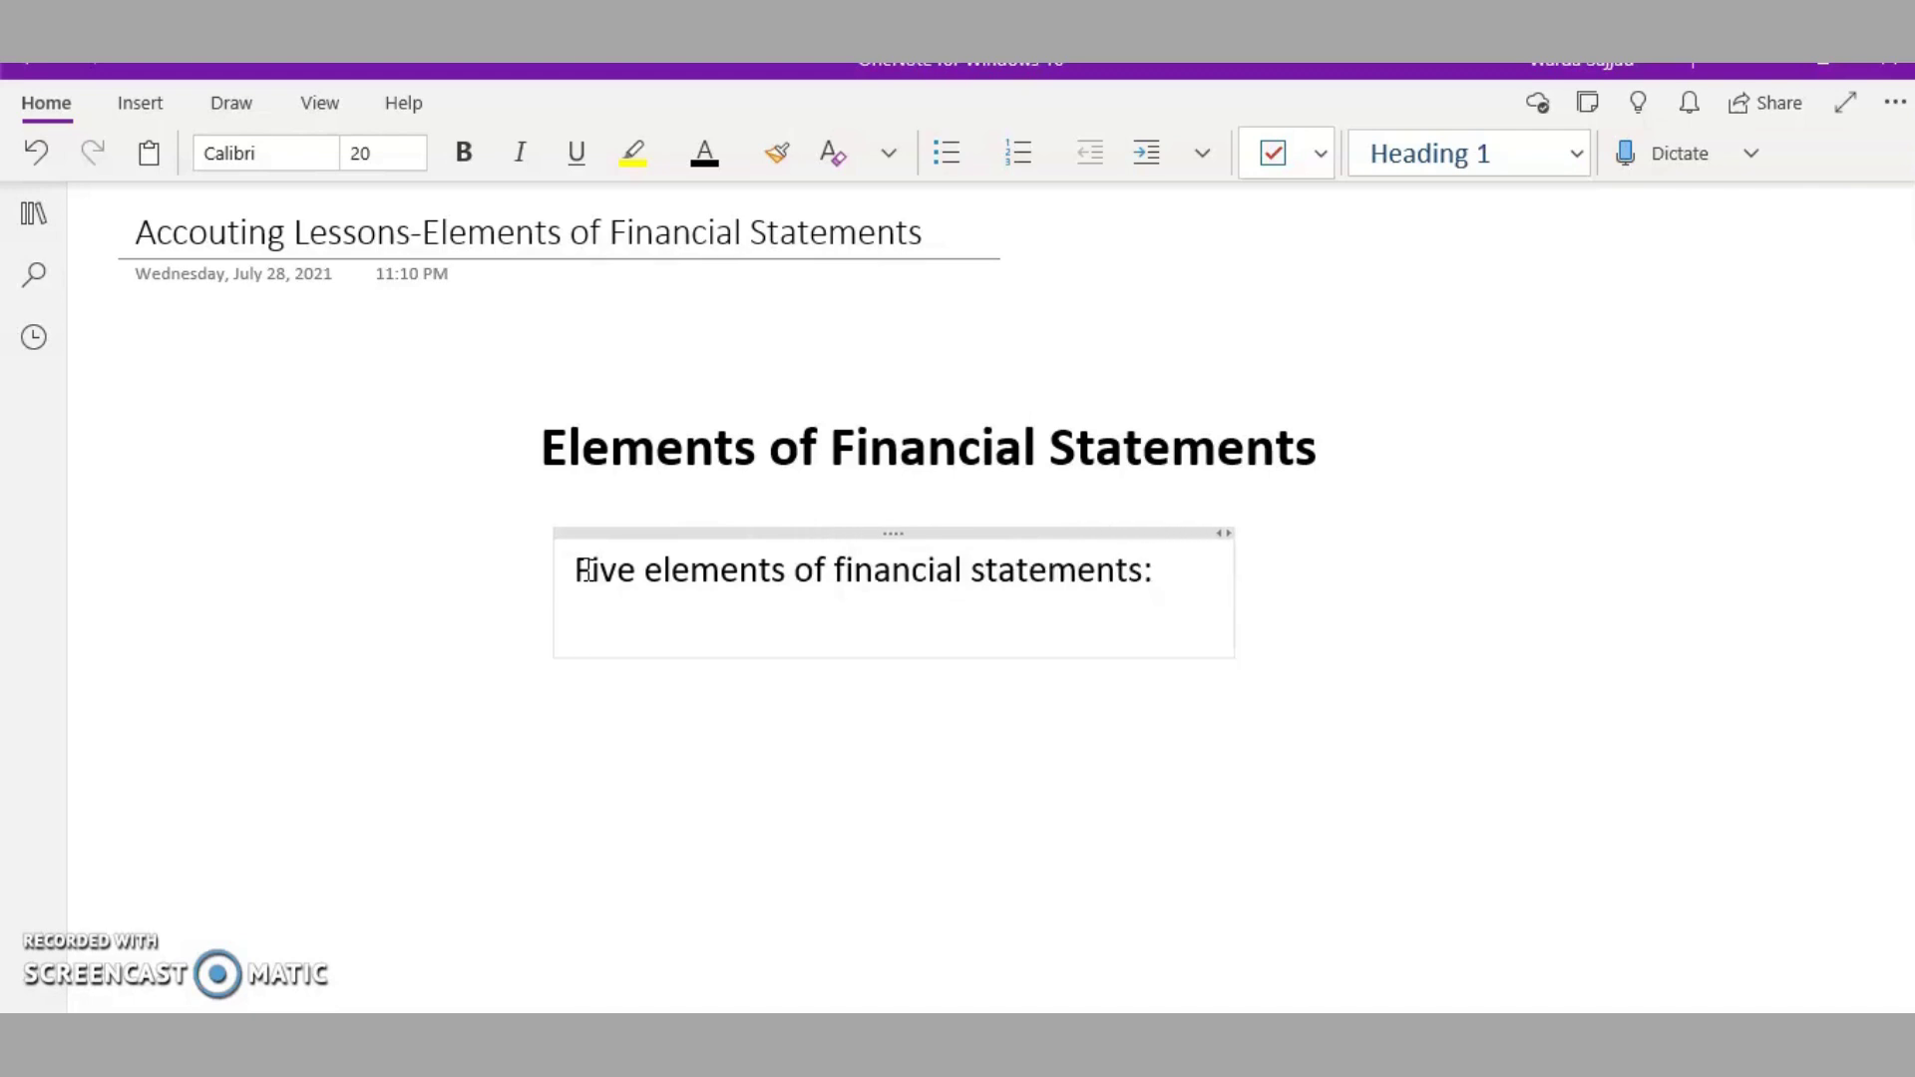
List Assets, Liabilties, Capital, Incomes and Expenses, each on its own line
text(Assets)
key(Return)
text(lIABILITI)
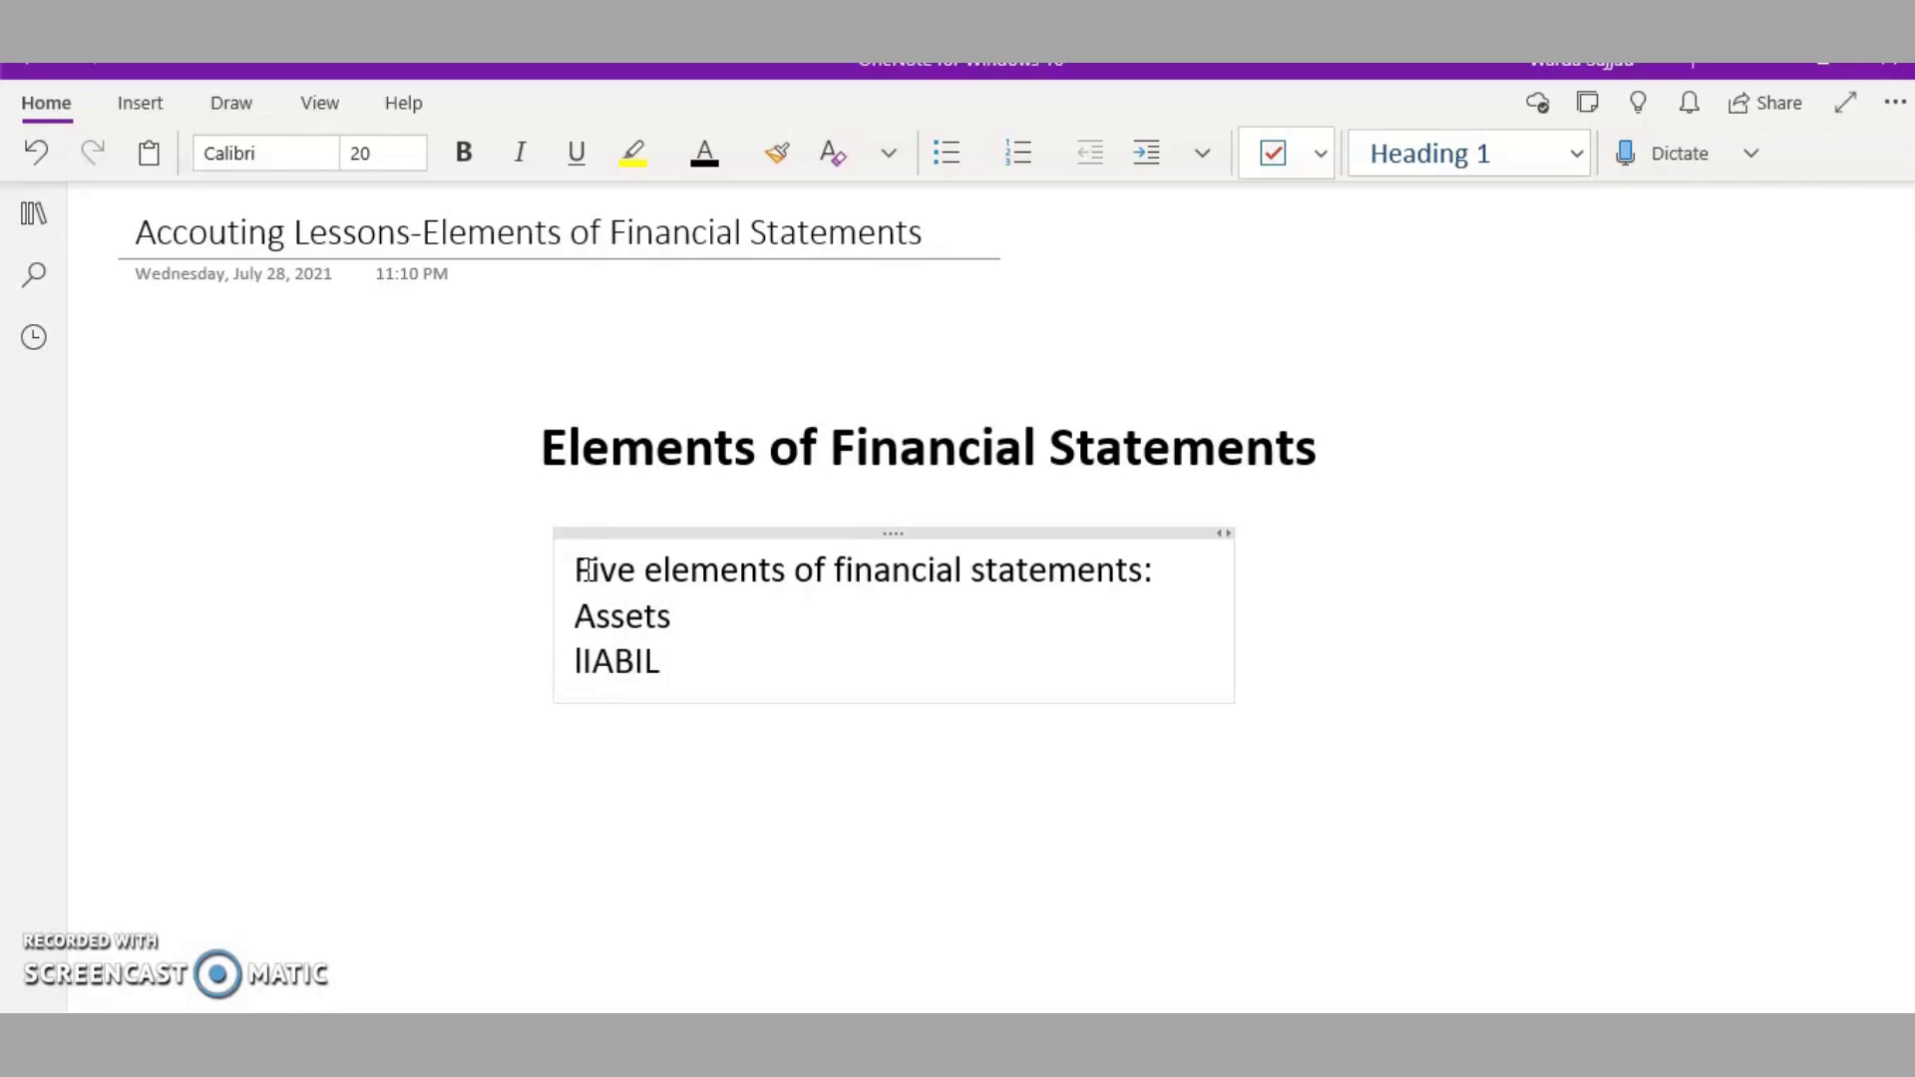
key(BackSpace)
key(BackSpace)
key(BackSpace)
key(BackSpace)
key(BackSpace)
key(BackSpace)
key(BackSpace)
key(BackSpace)
key(BackSpace)
text(Liabilties)
key(Return)
text(Capital)
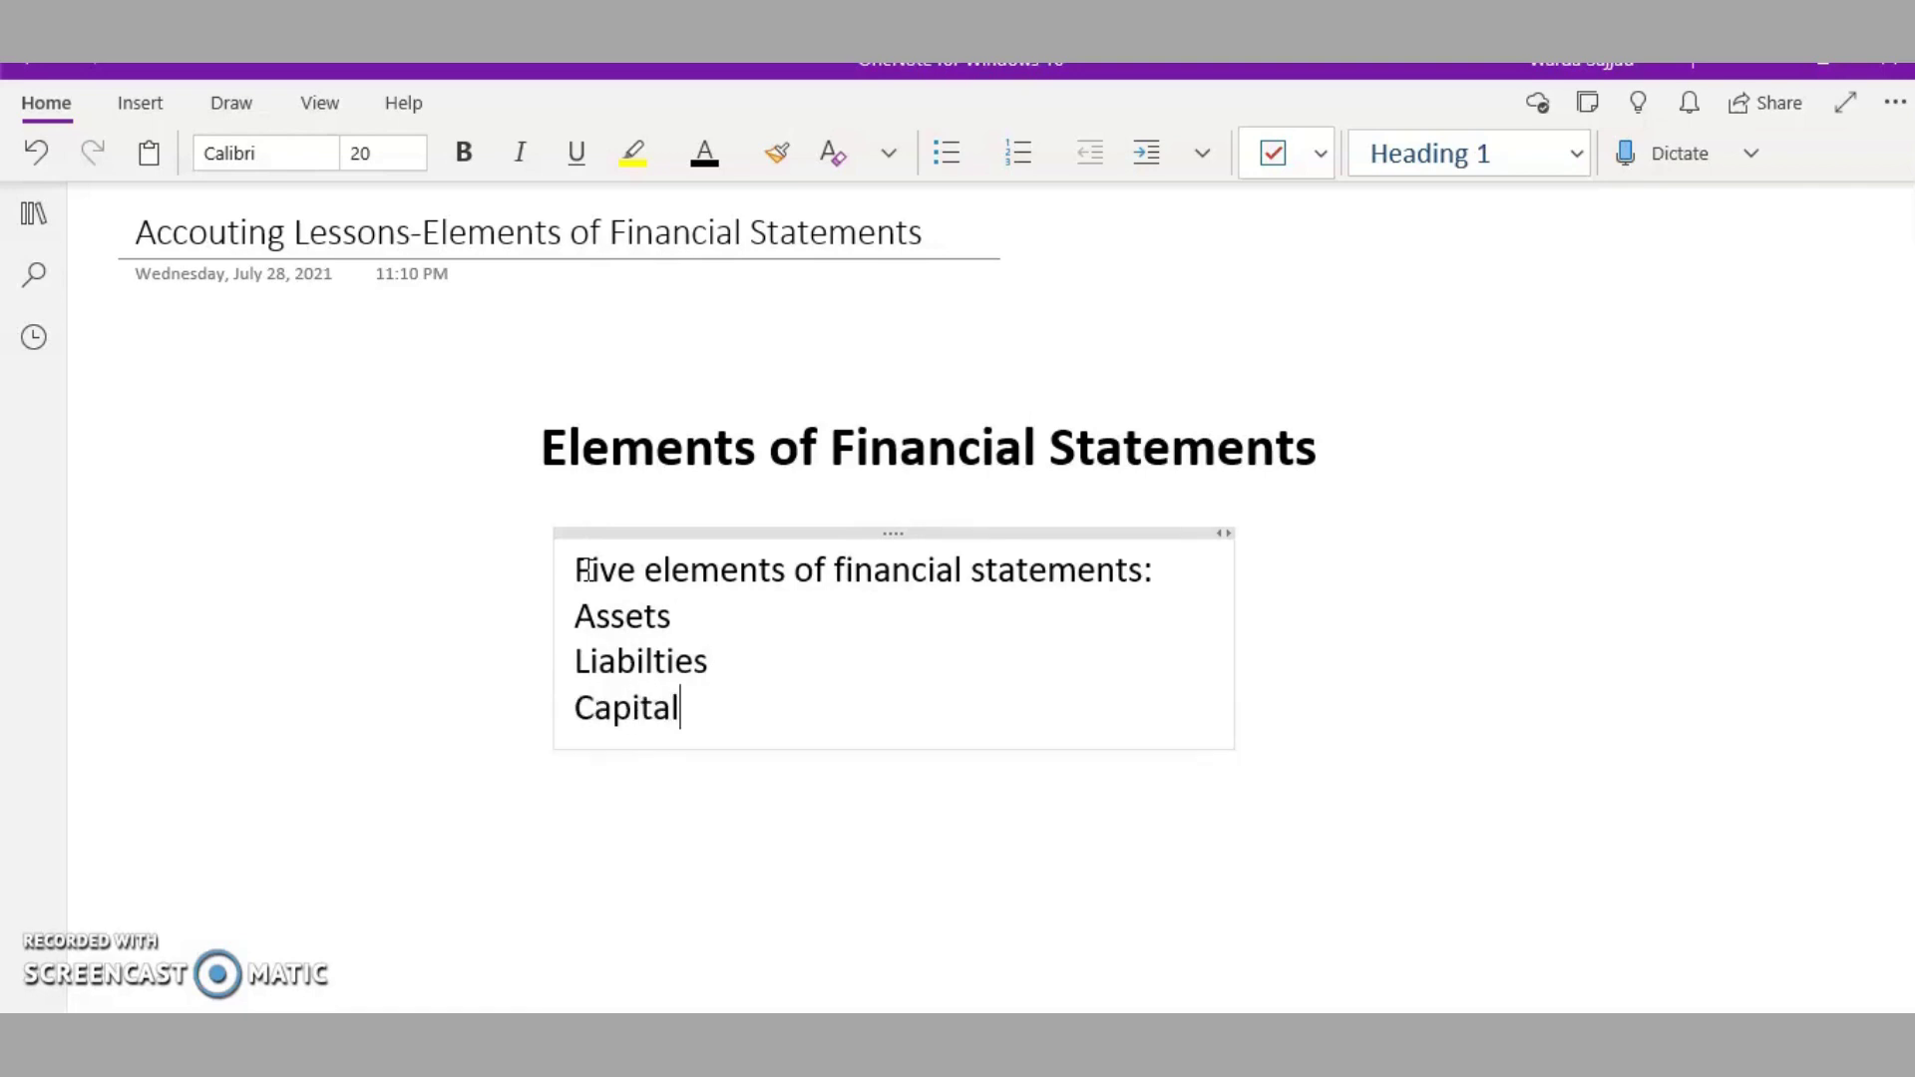
key(Return)
text(Incomes)
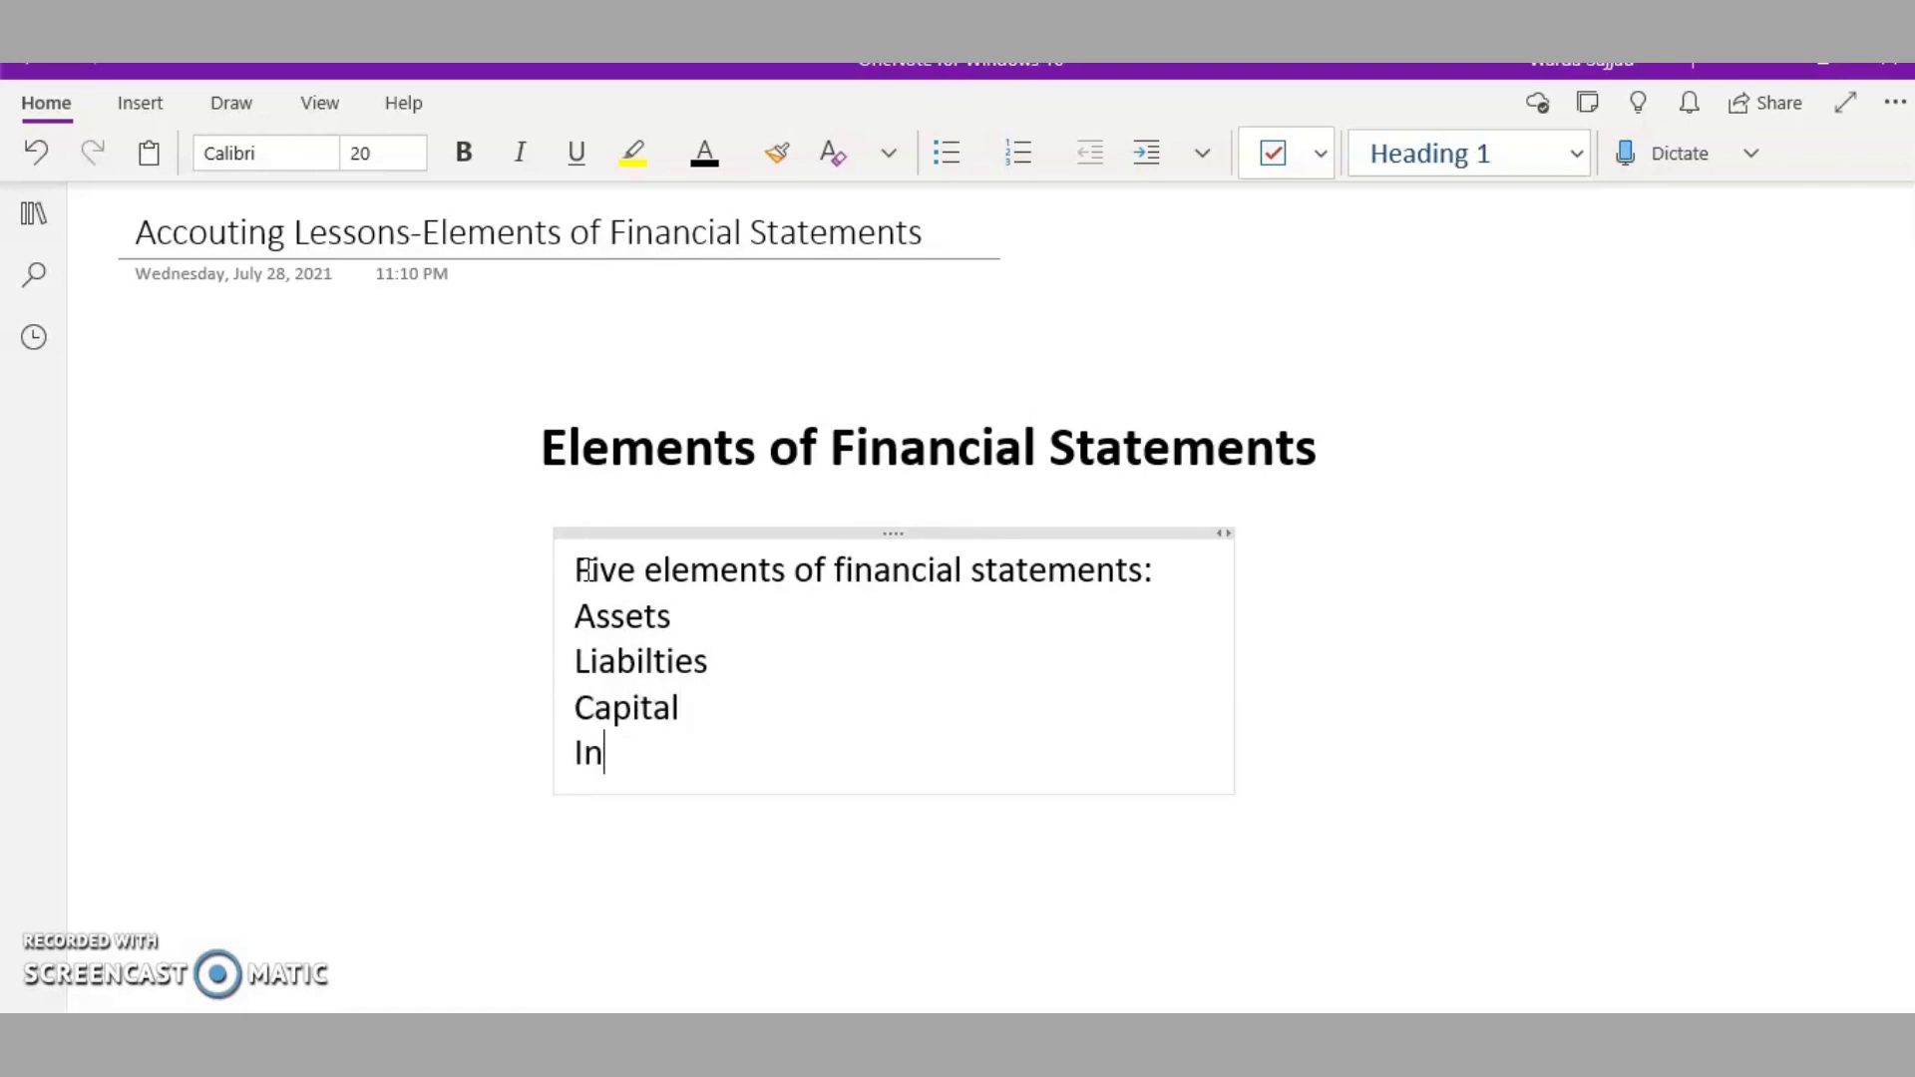
key(Return)
text(E)
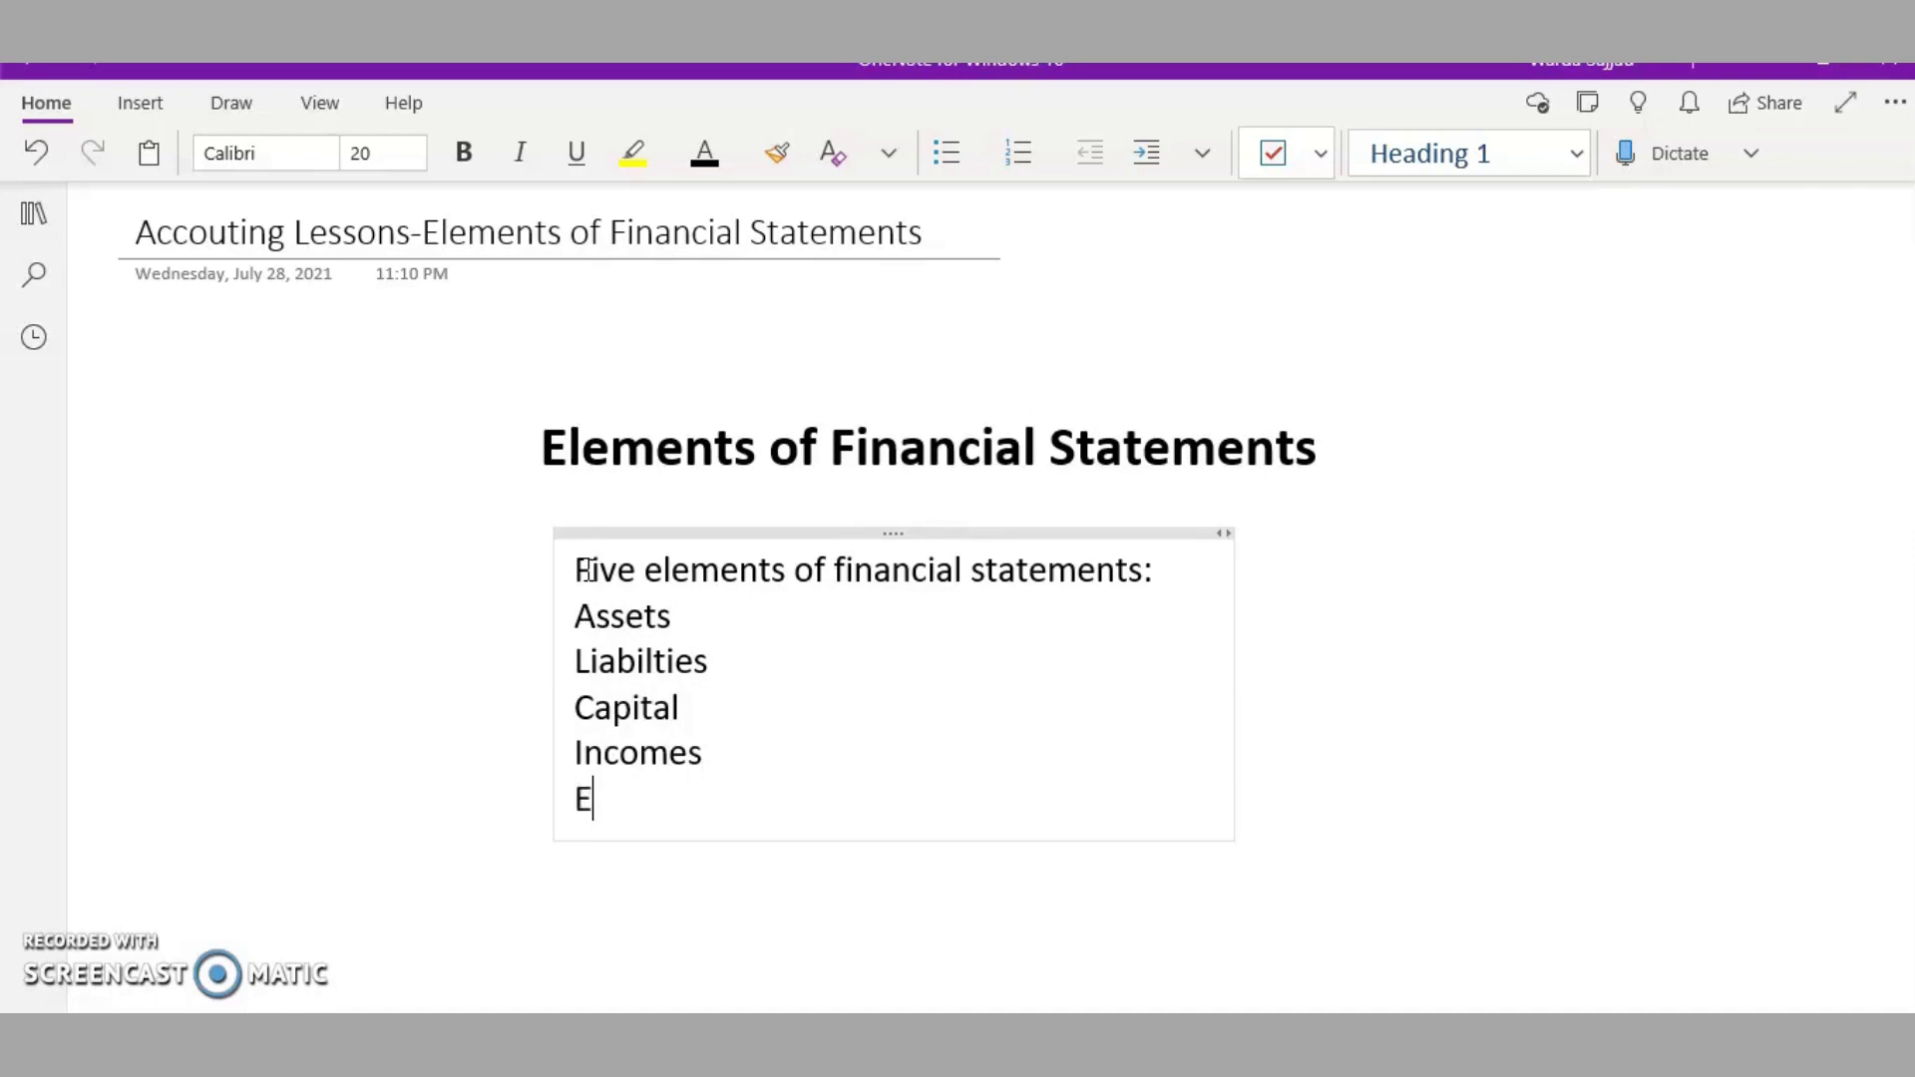
text(xpenses)
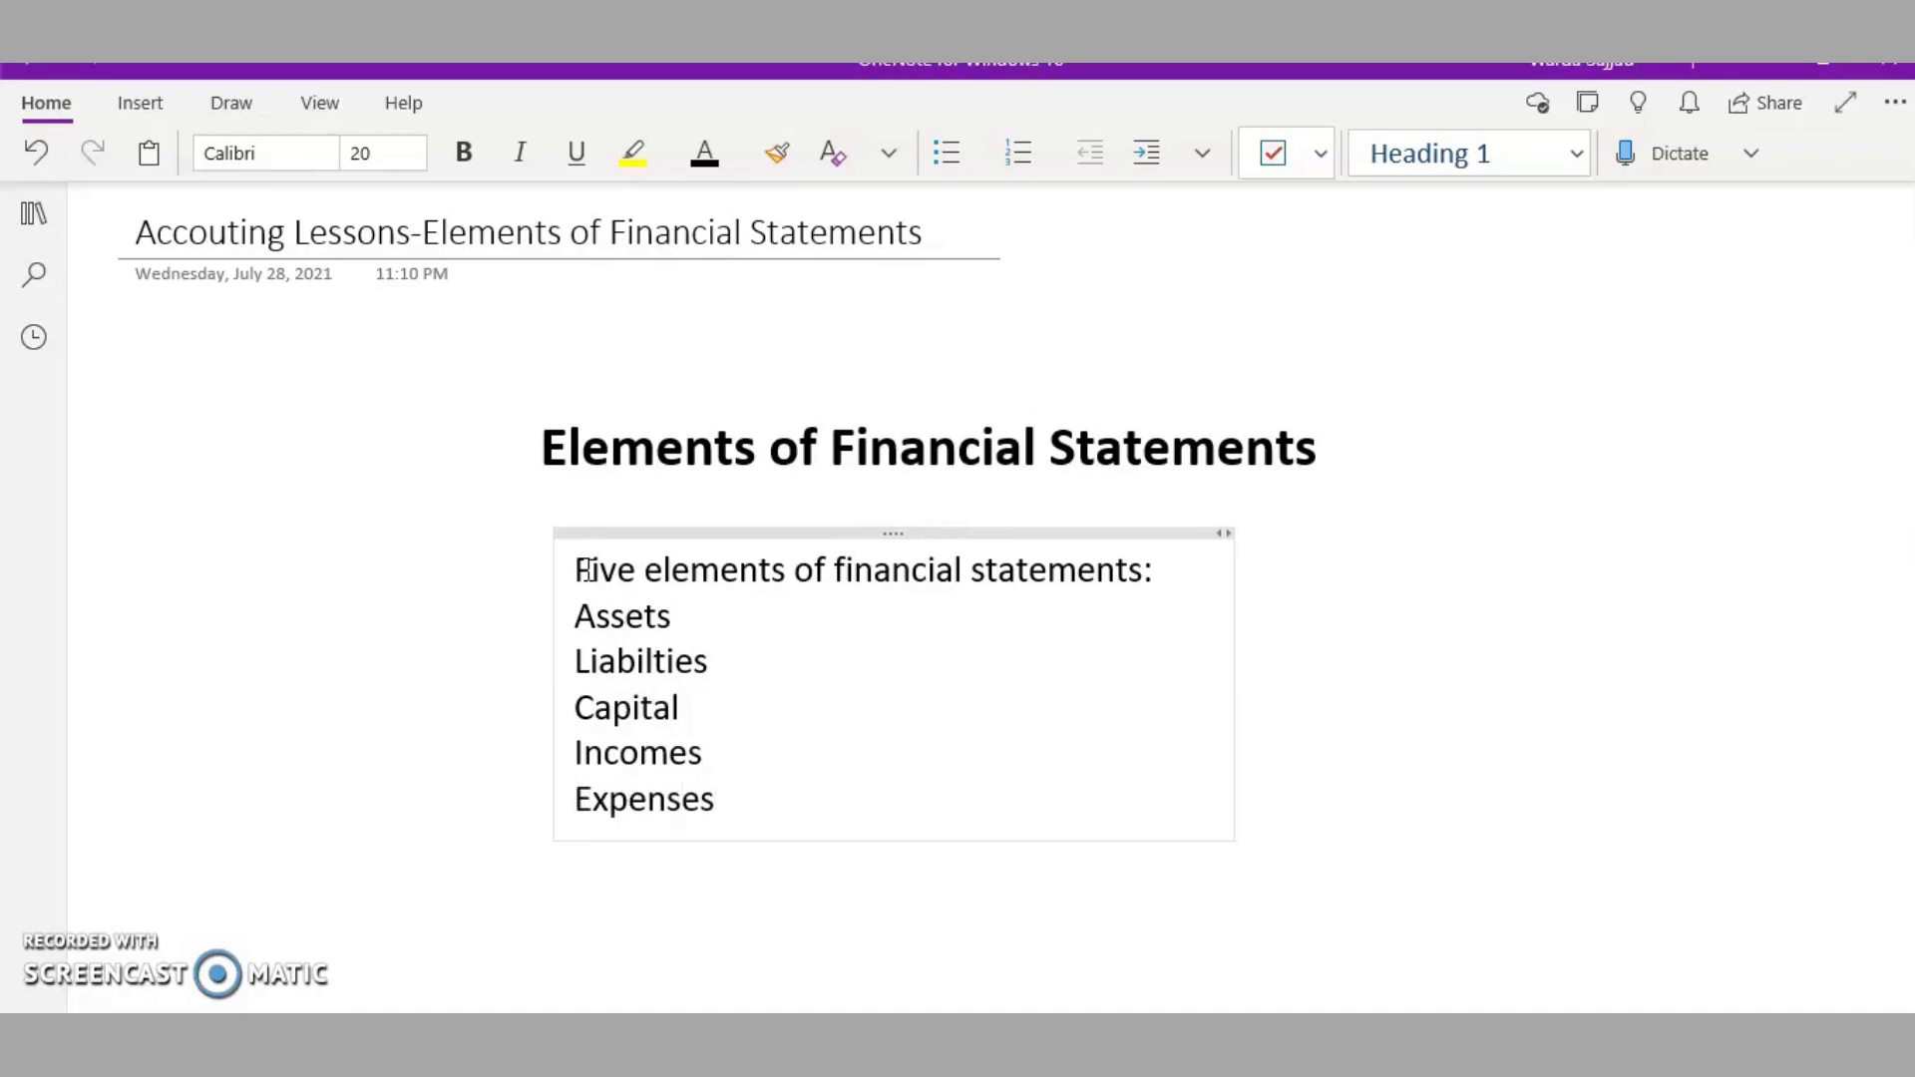
With the rainbow pen, draw a curly bracket right of the list and an arrow to Assets
click(231, 102)
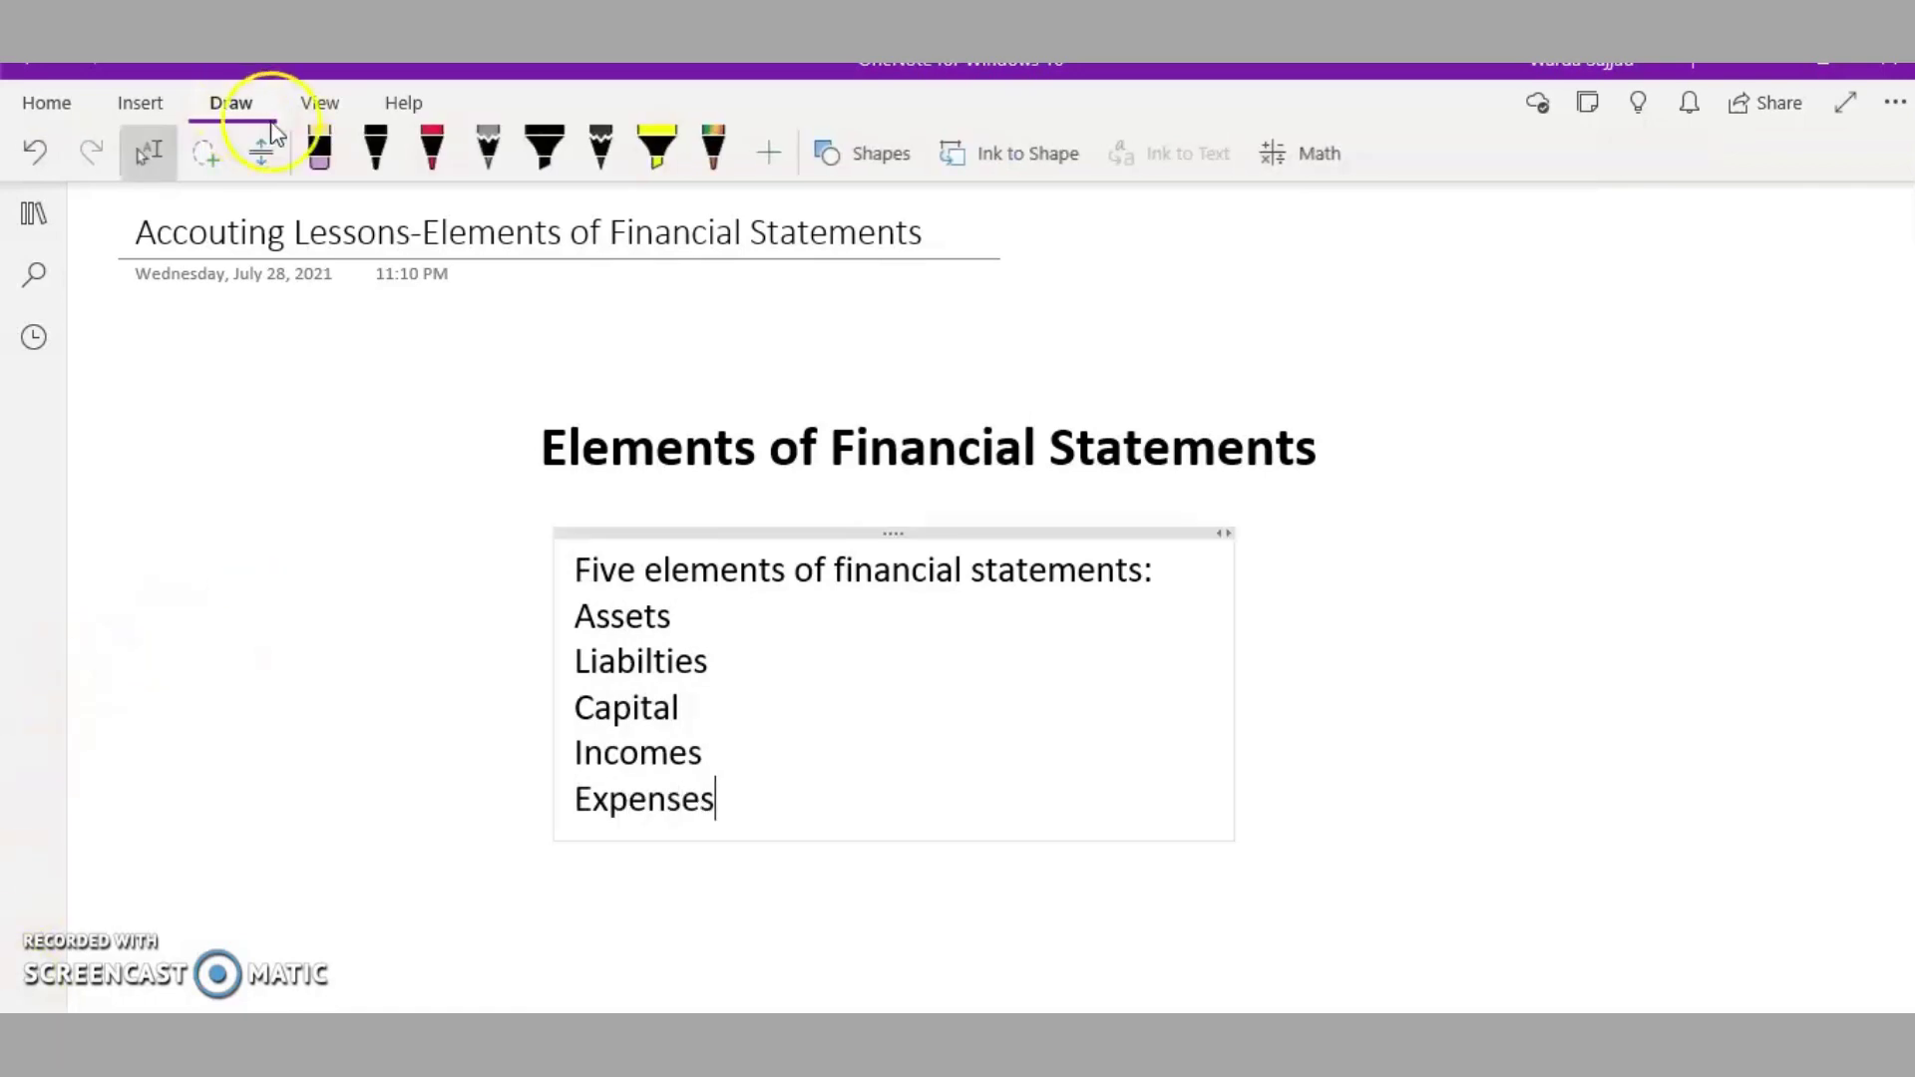
click(721, 165)
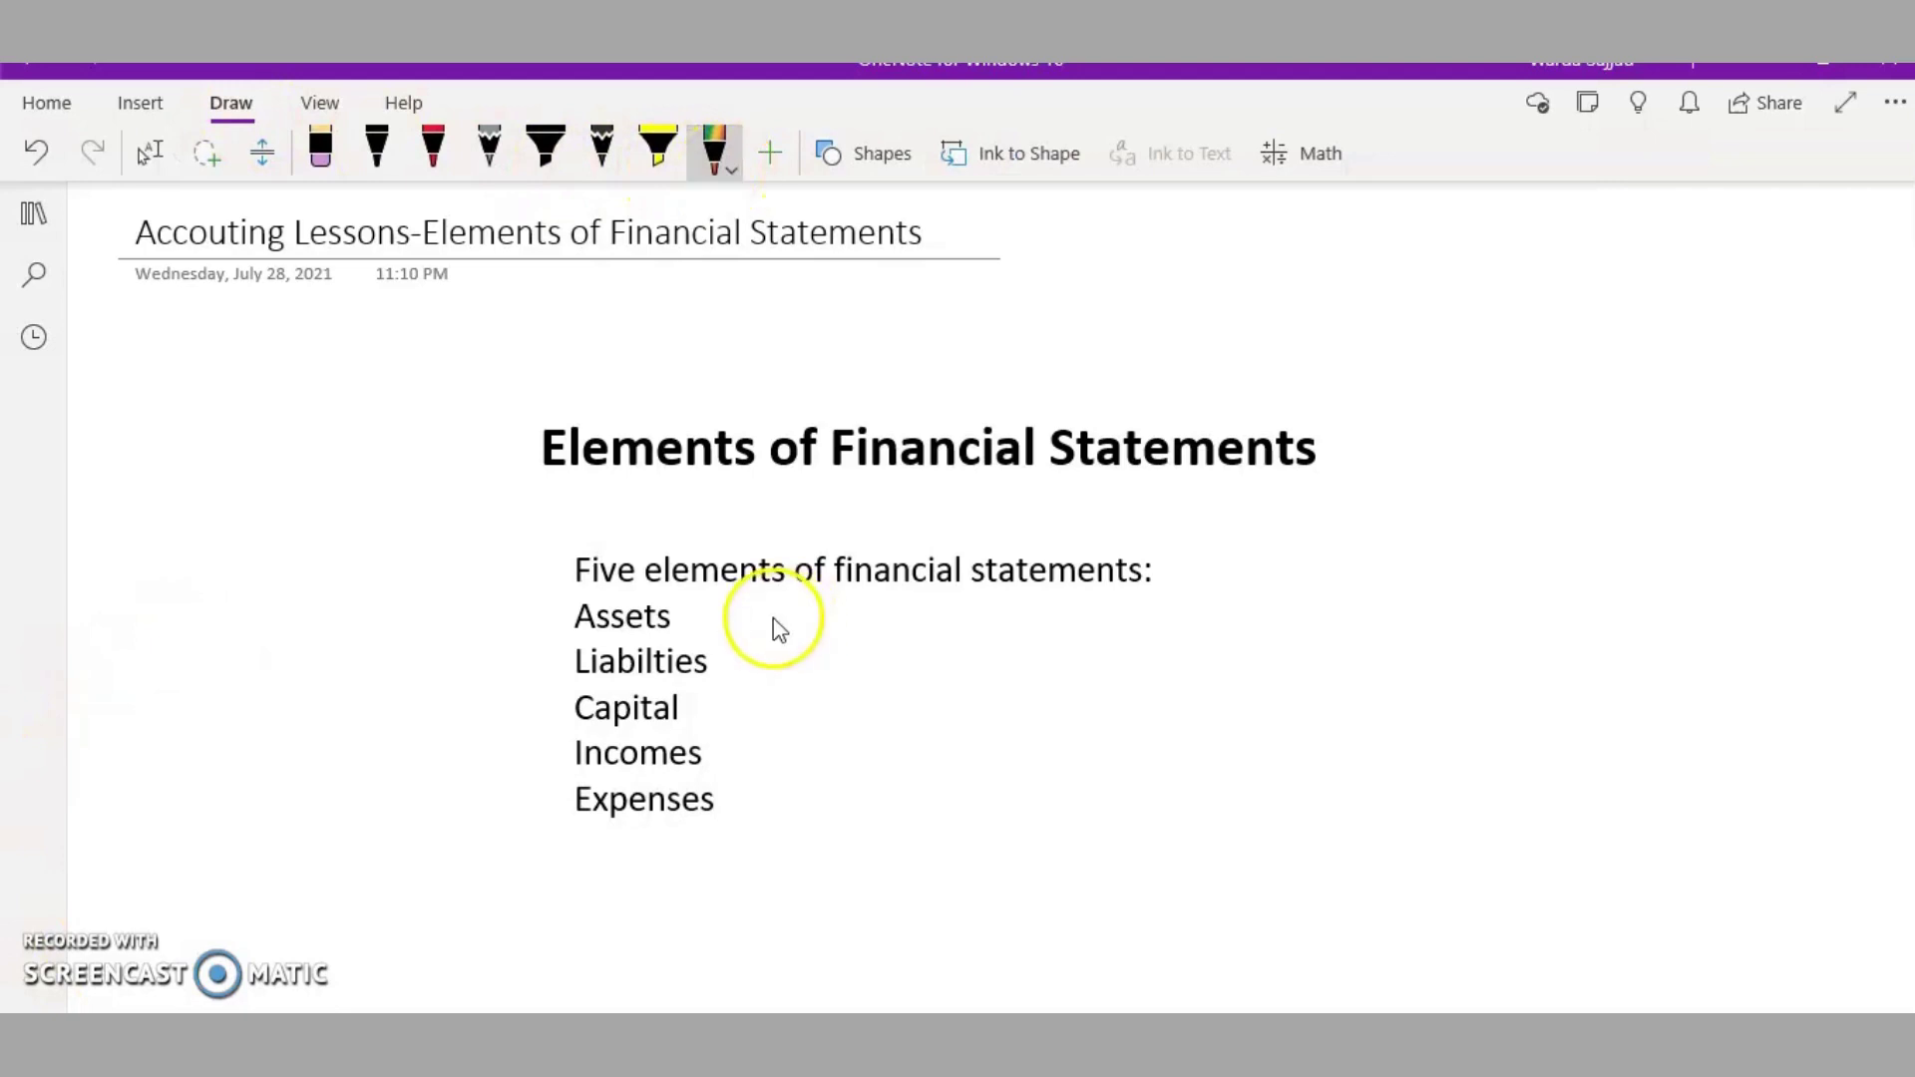
mouse_move(769, 608)
mouse_down()
mouse_move(806, 688)
mouse_move(773, 804)
mouse_up()
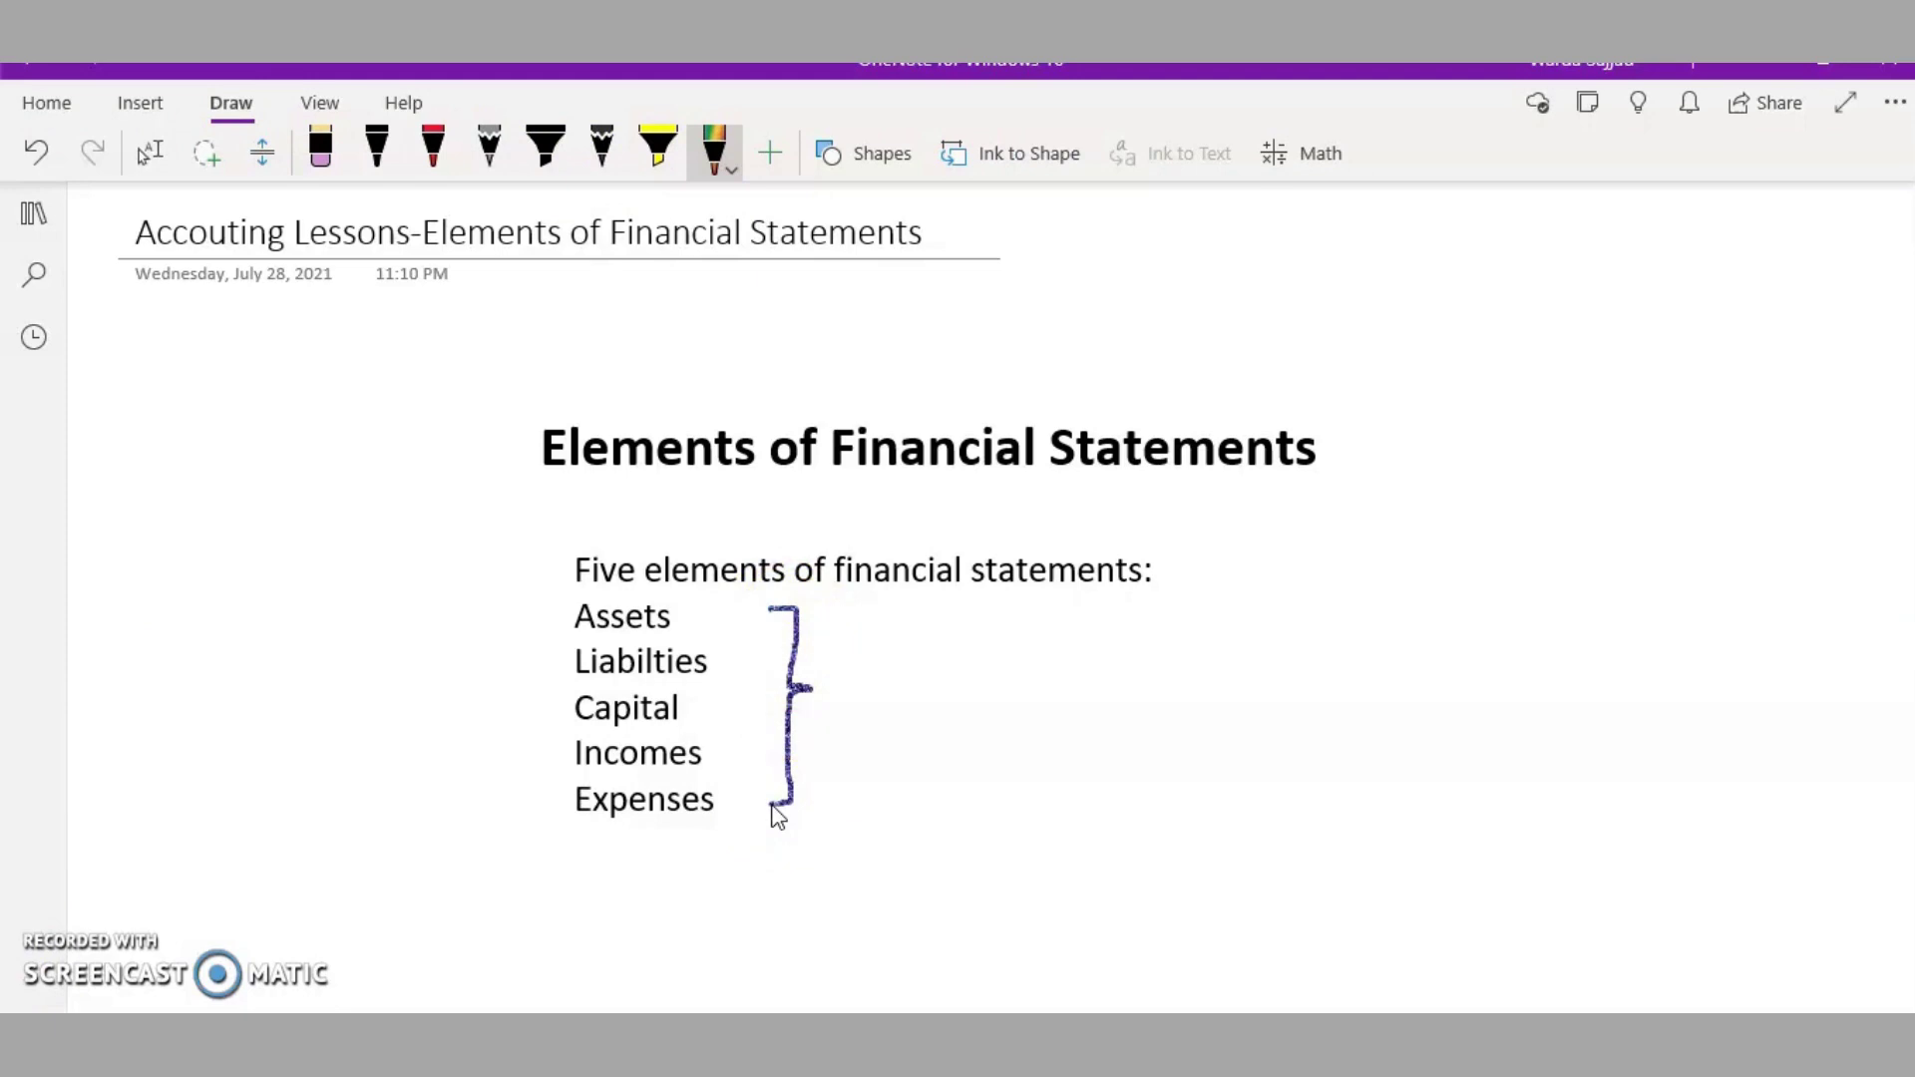
click(744, 809)
click(874, 634)
mouse_move(896, 624)
mouse_down()
mouse_move(735, 631)
mouse_move(748, 614)
mouse_move(727, 641)
mouse_move(748, 646)
mouse_up()
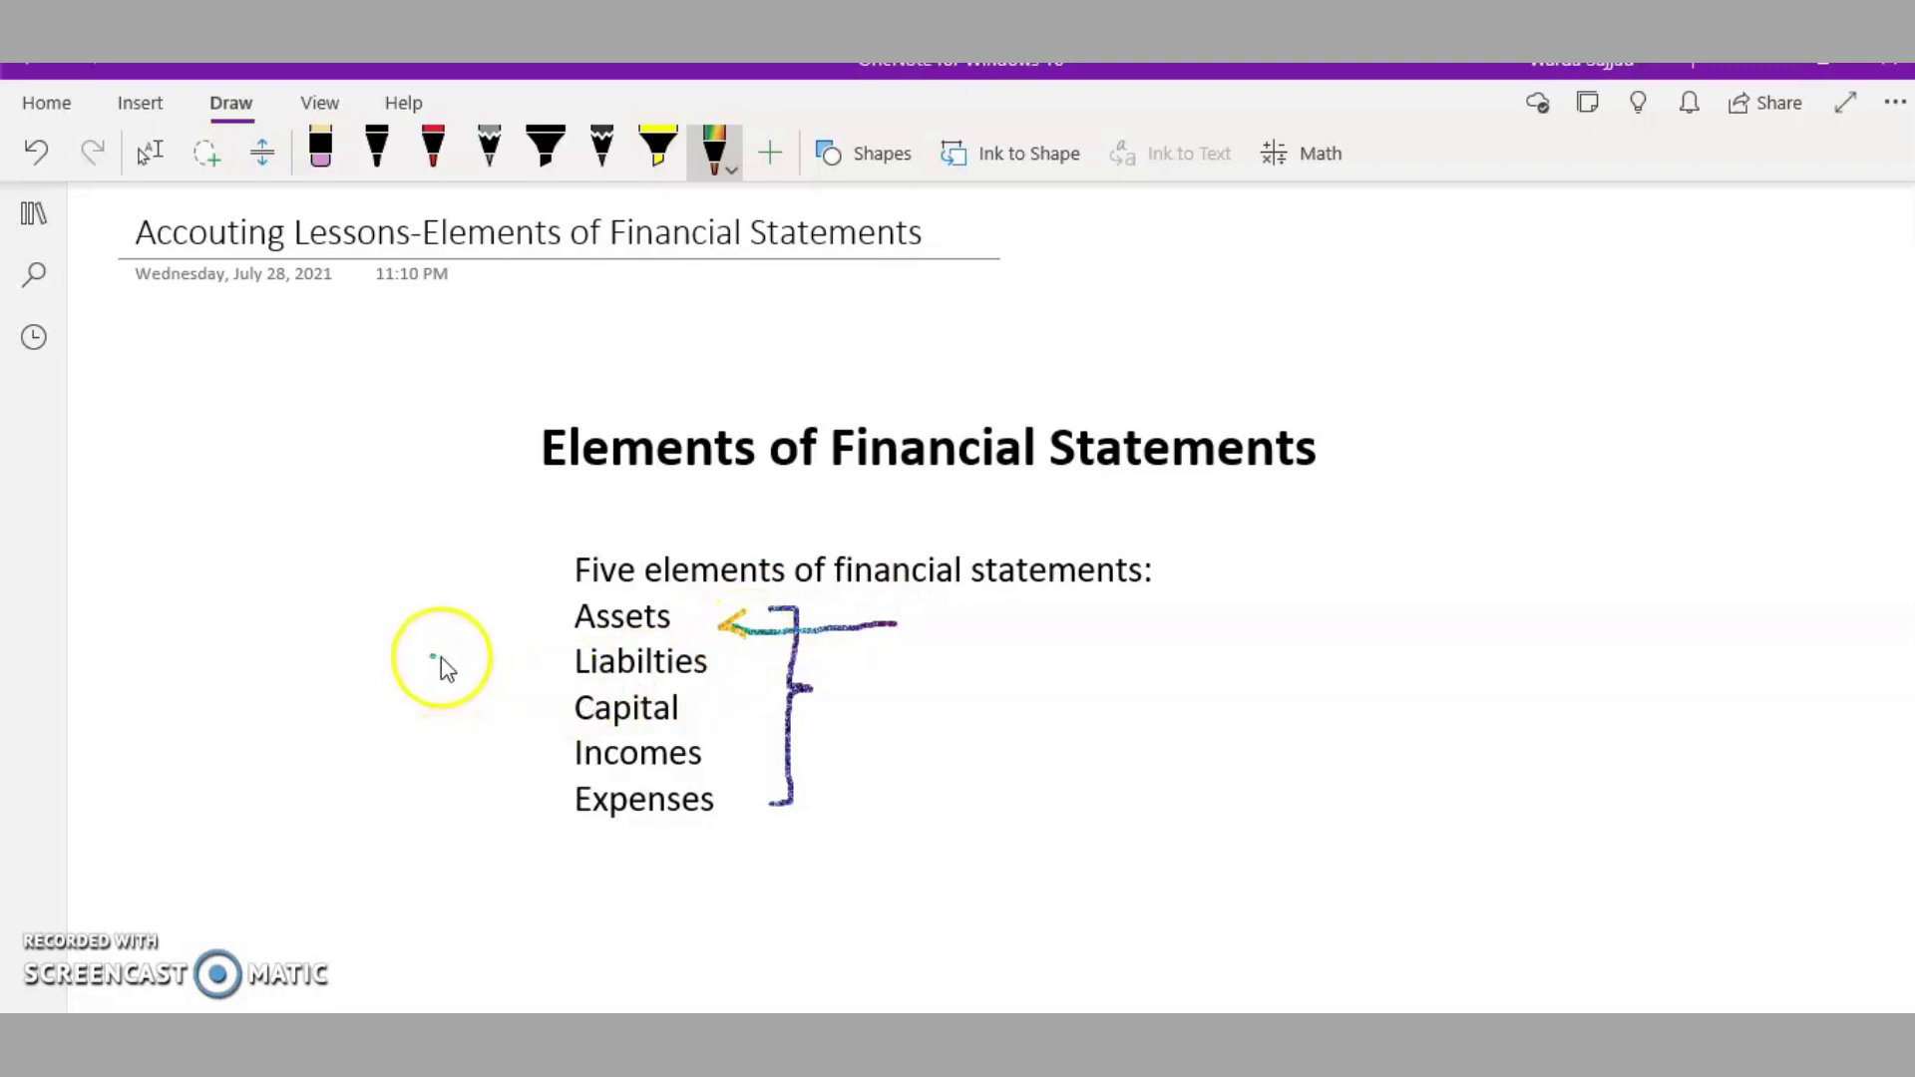
Draw arrows to Liabilties, Capital, Incomes and Expenses, plus a small bracket left of Liabilties
mouse_move(441, 658)
mouse_down()
mouse_move(548, 659)
mouse_move(531, 670)
mouse_up()
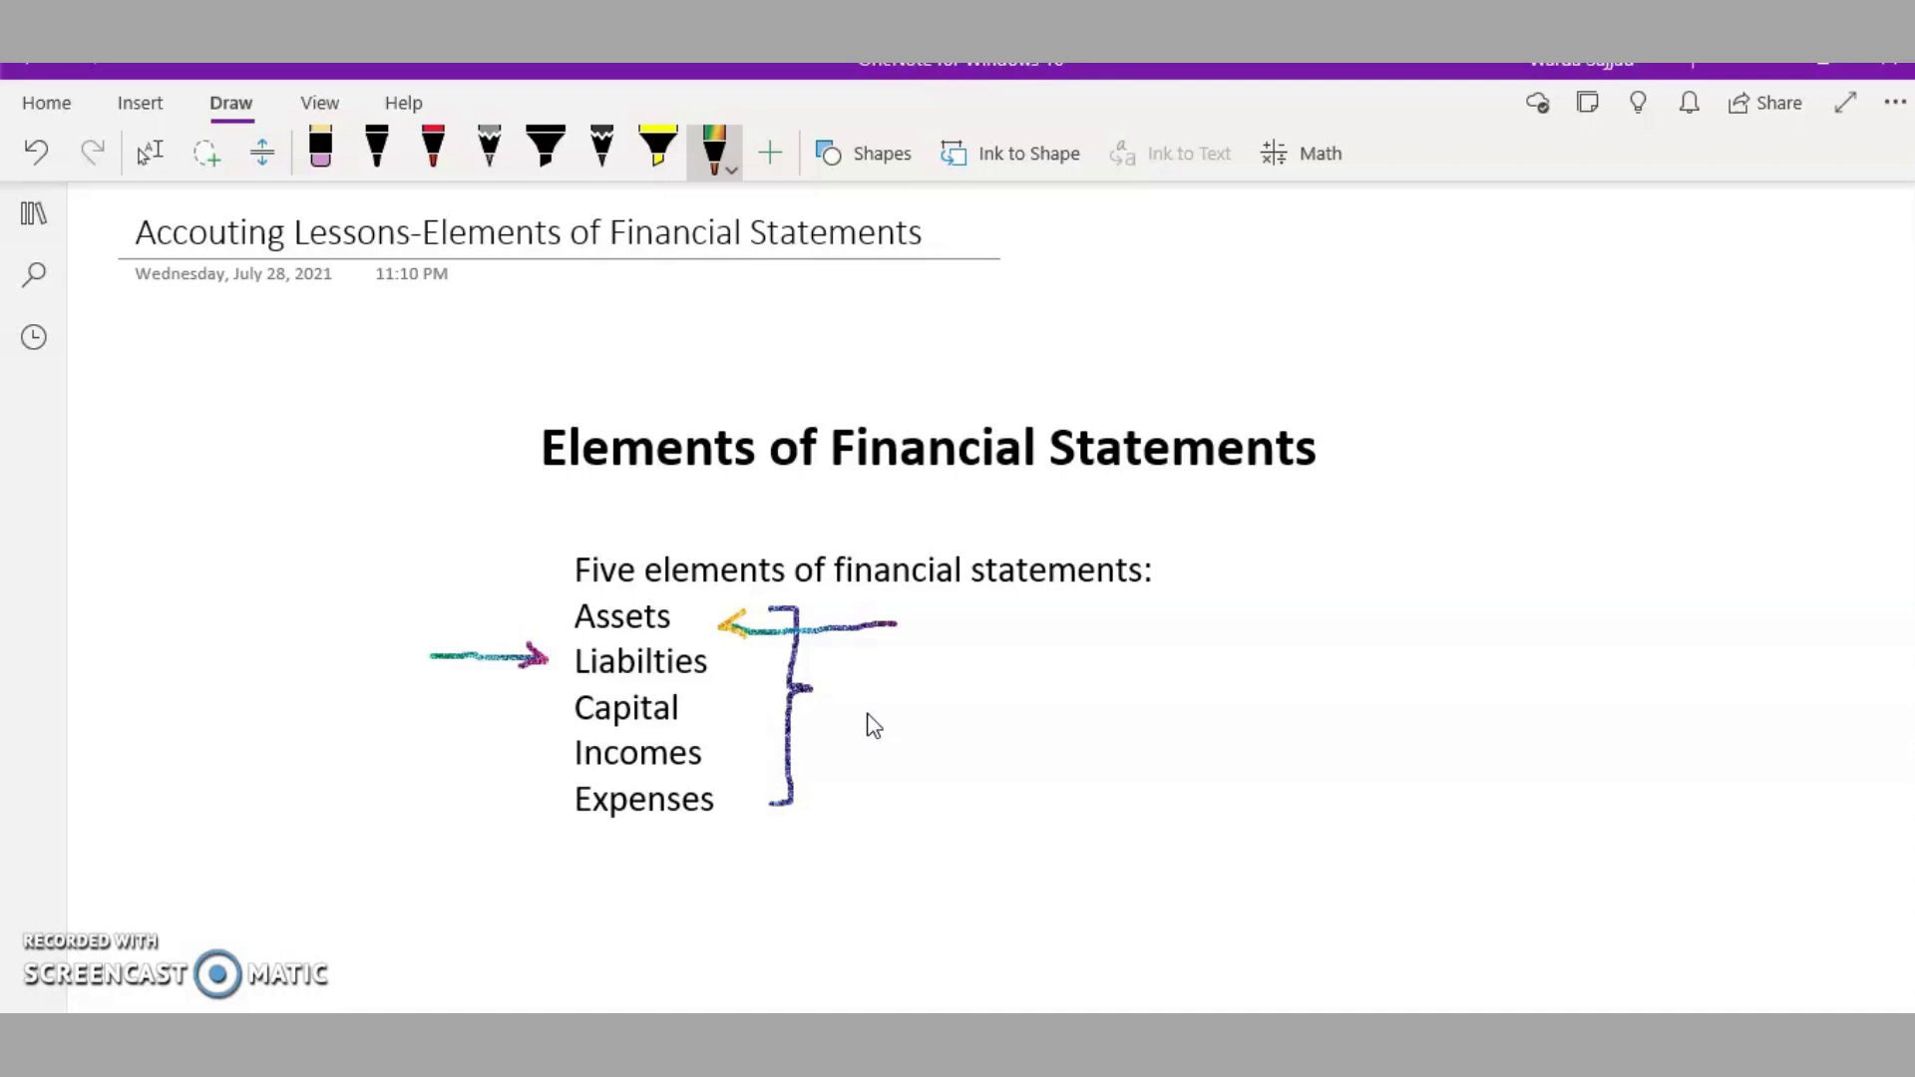
drag(867, 714, 725, 711)
drag(439, 758, 523, 764)
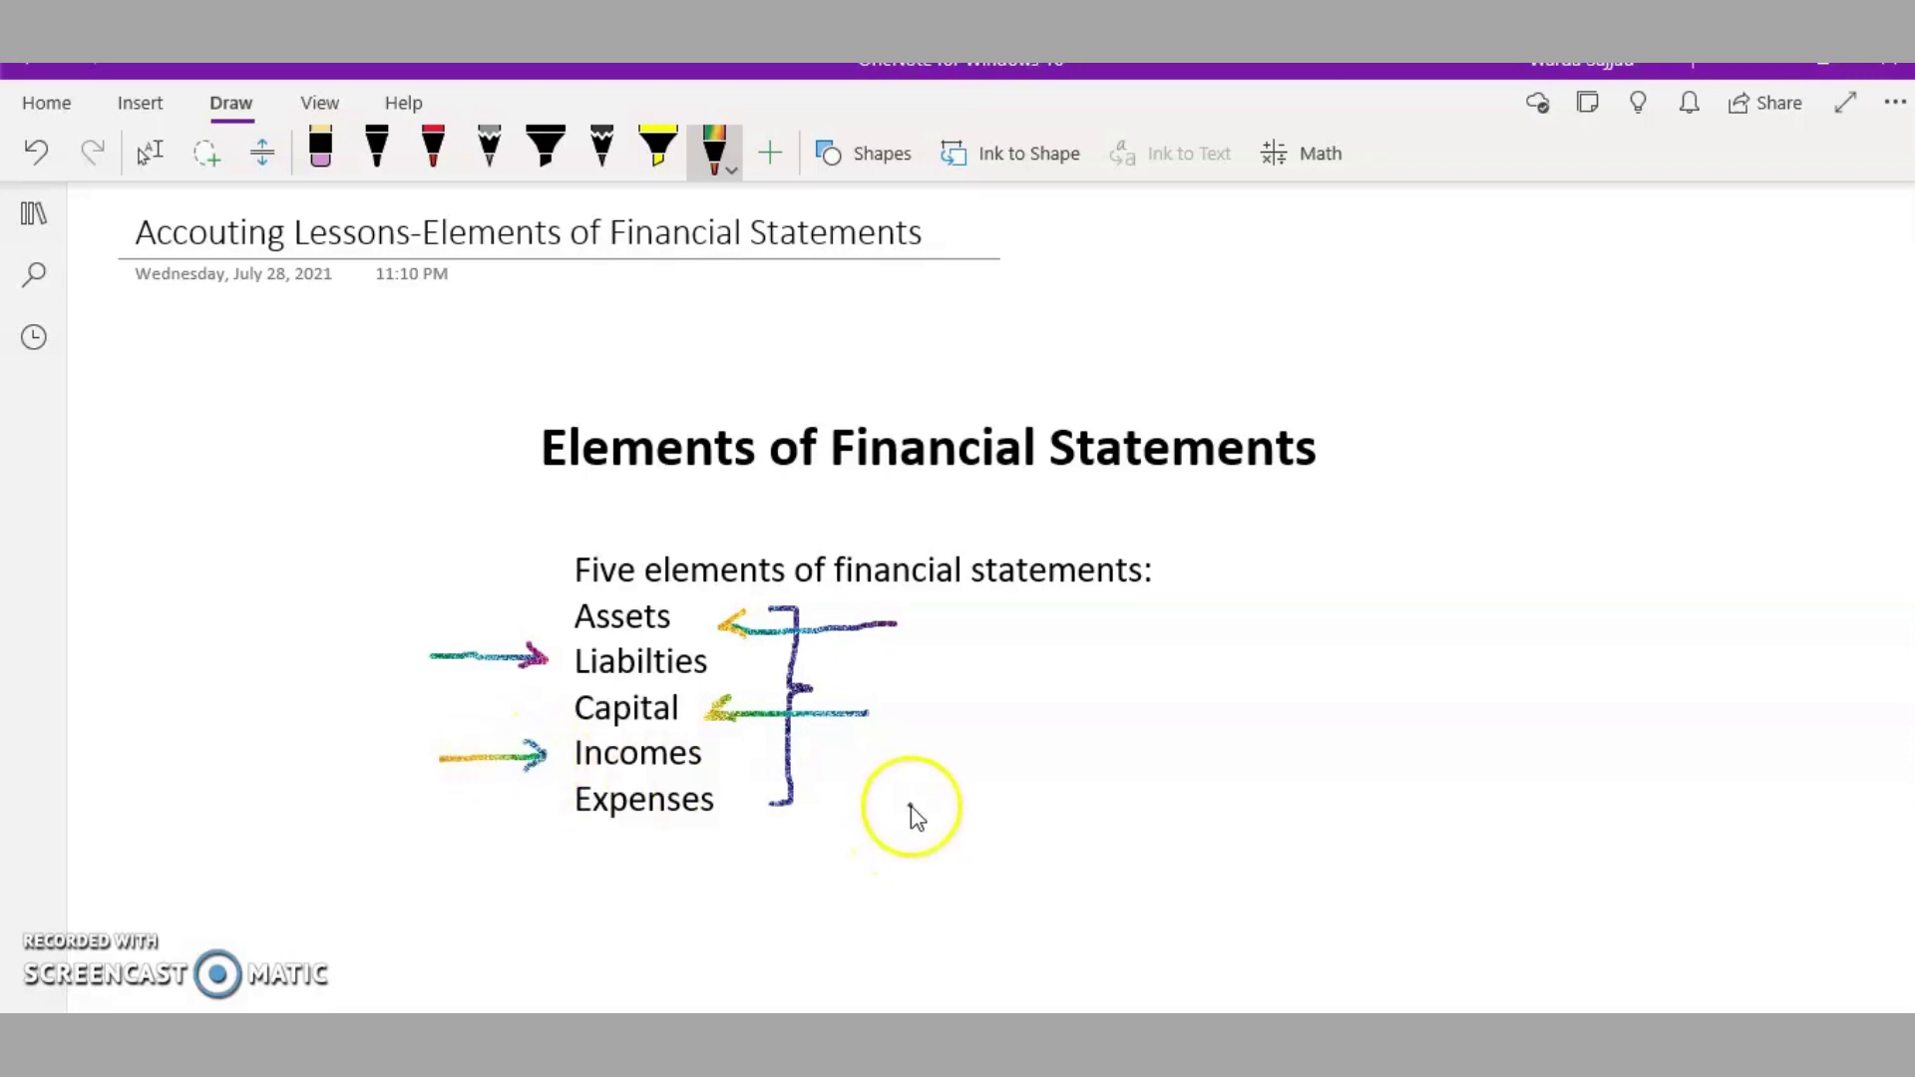
mouse_move(910, 805)
mouse_down()
mouse_move(737, 804)
mouse_move(780, 824)
mouse_up()
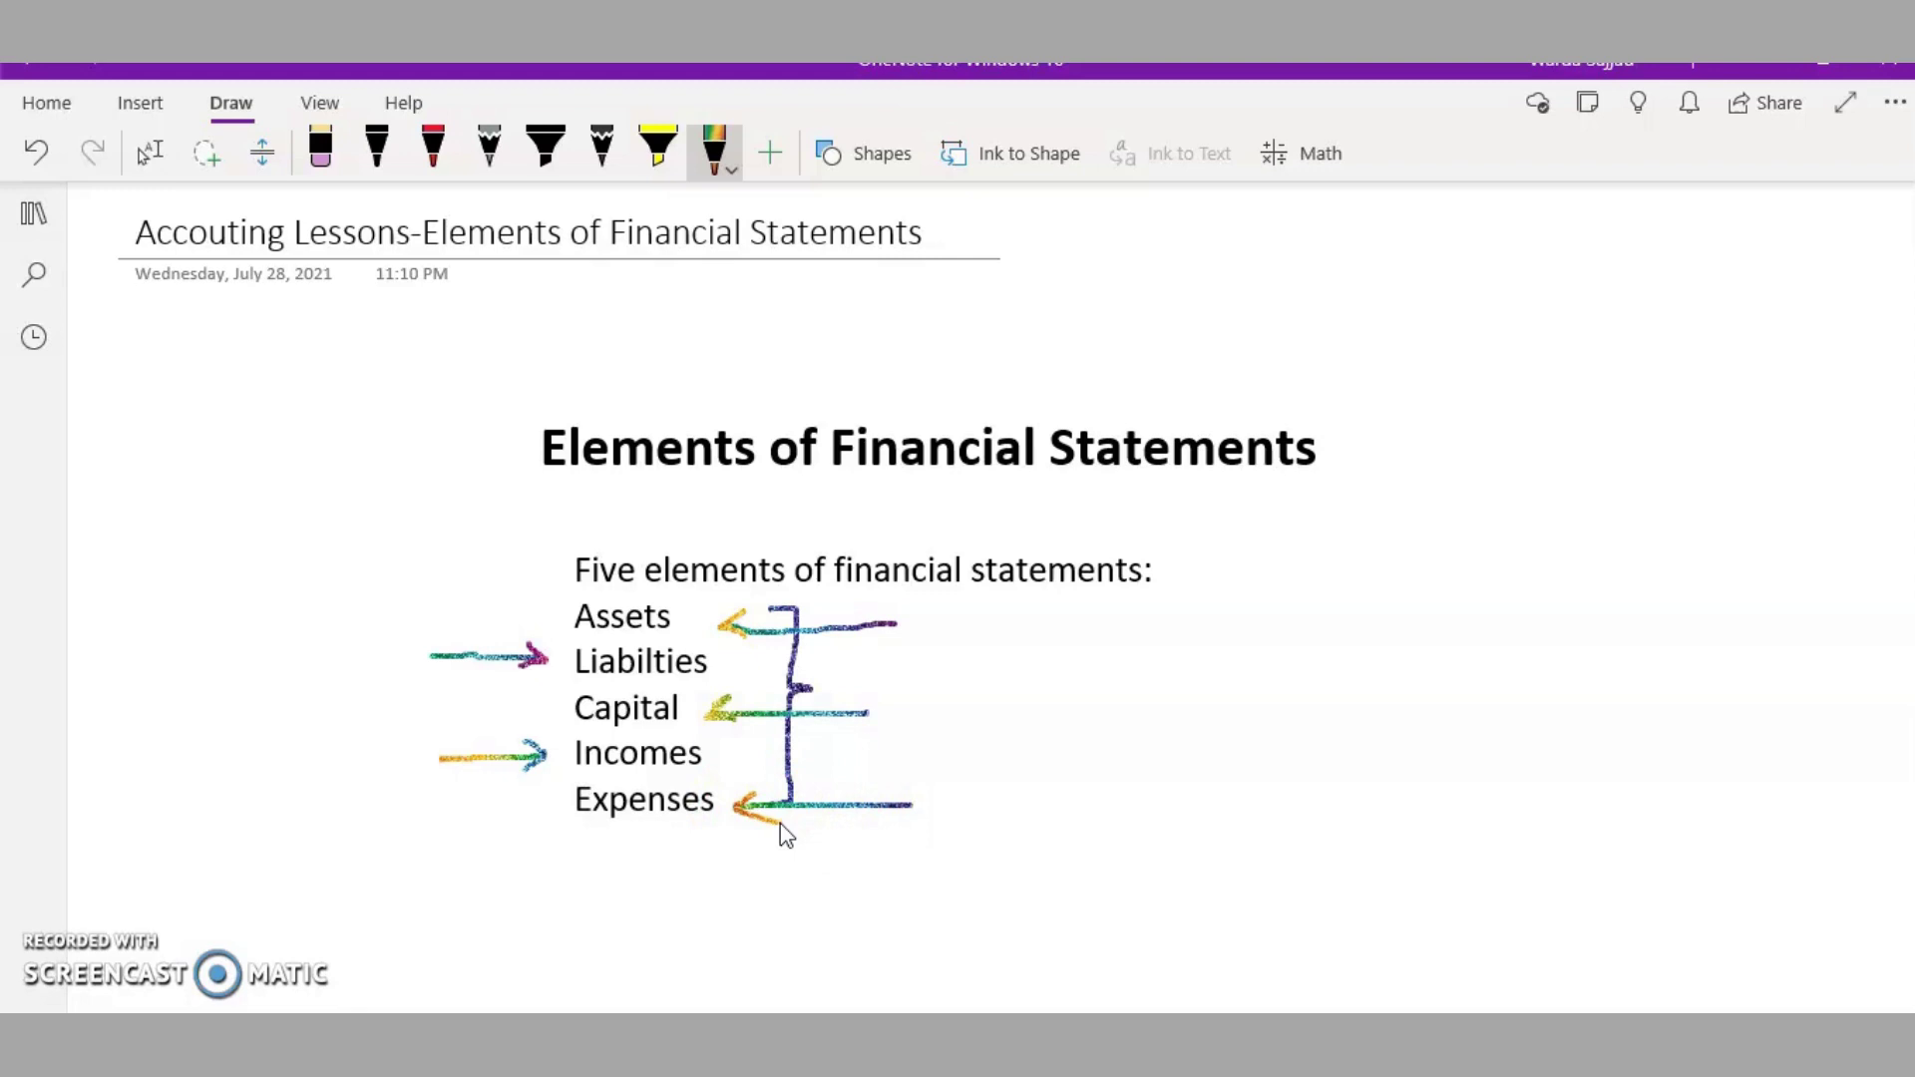
mouse_move(714, 877)
mouse_down()
mouse_move(698, 836)
mouse_move(728, 859)
mouse_up()
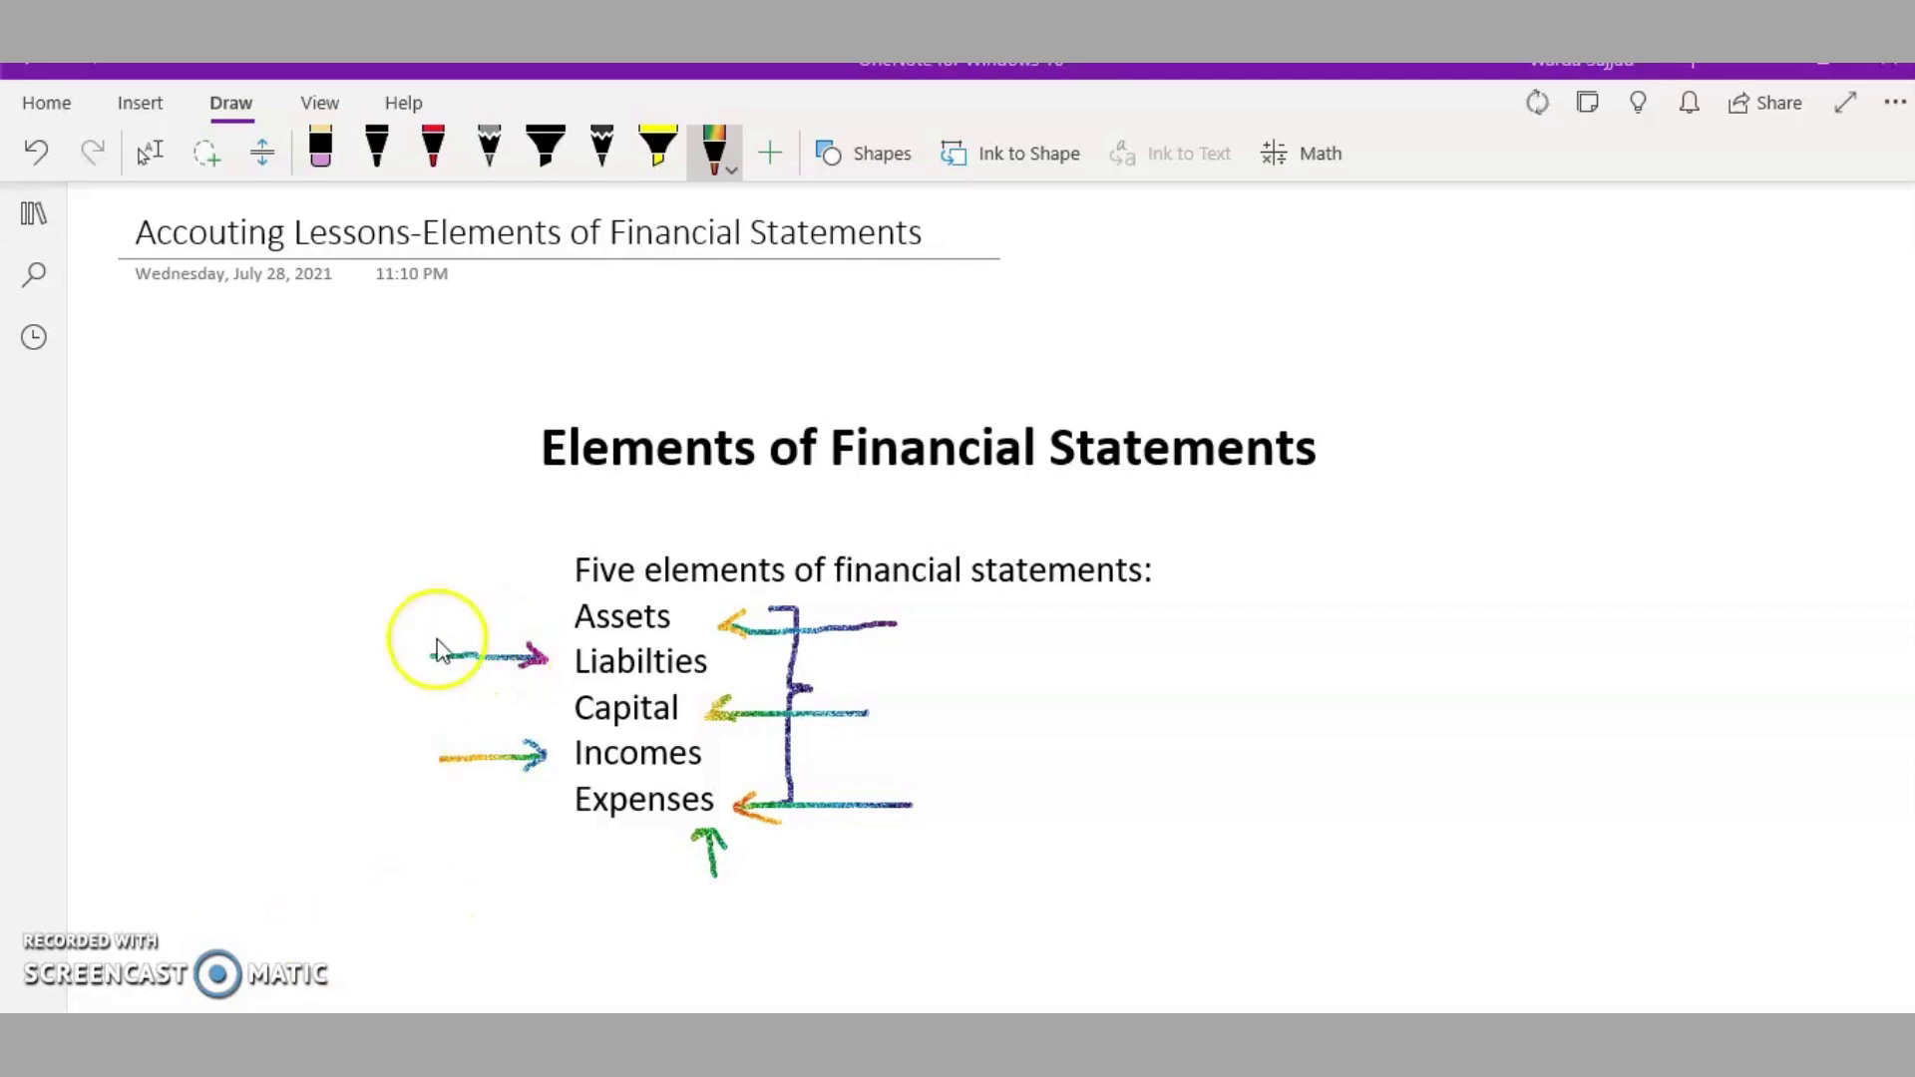
mouse_move(419, 611)
mouse_down()
mouse_move(399, 686)
mouse_move(429, 706)
mouse_up()
Type a two-line 'Balance sheet' text note to the left of the list
click(149, 152)
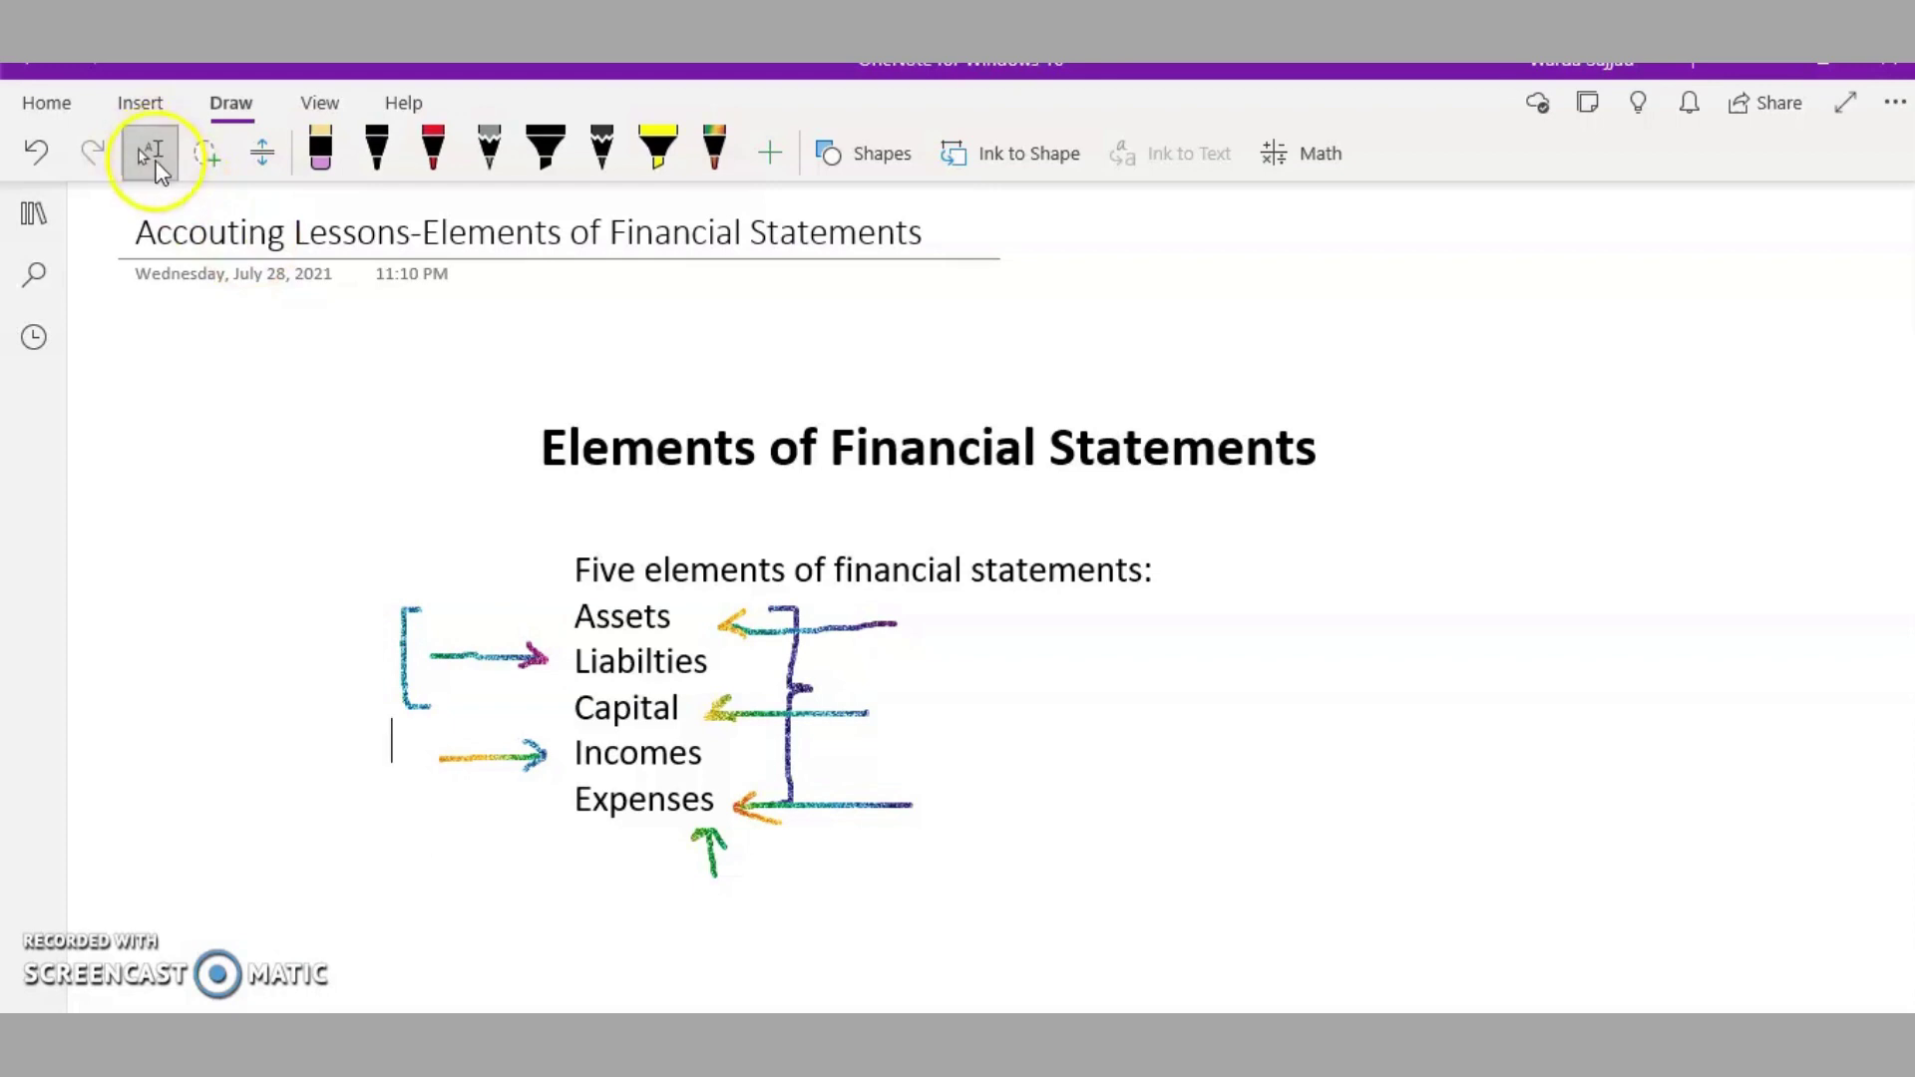
click(157, 608)
text(B)
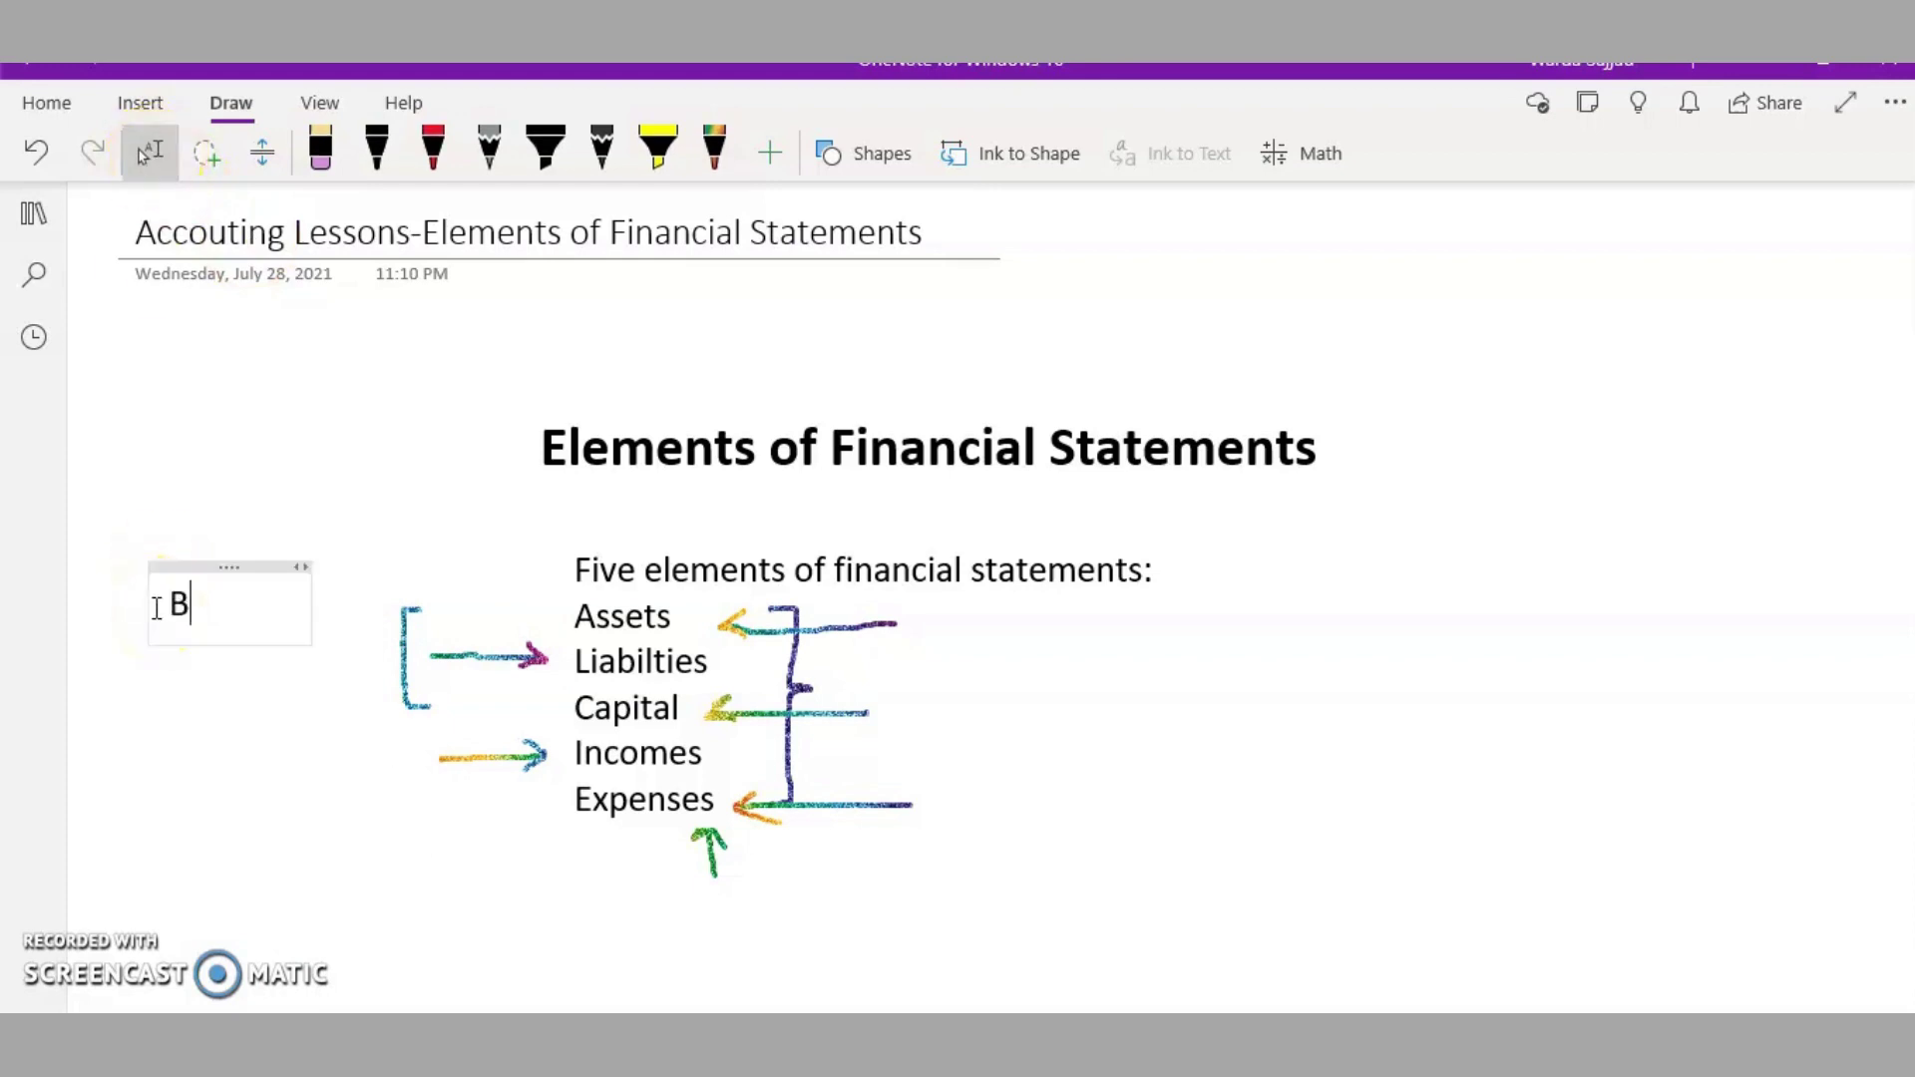
text(alance)
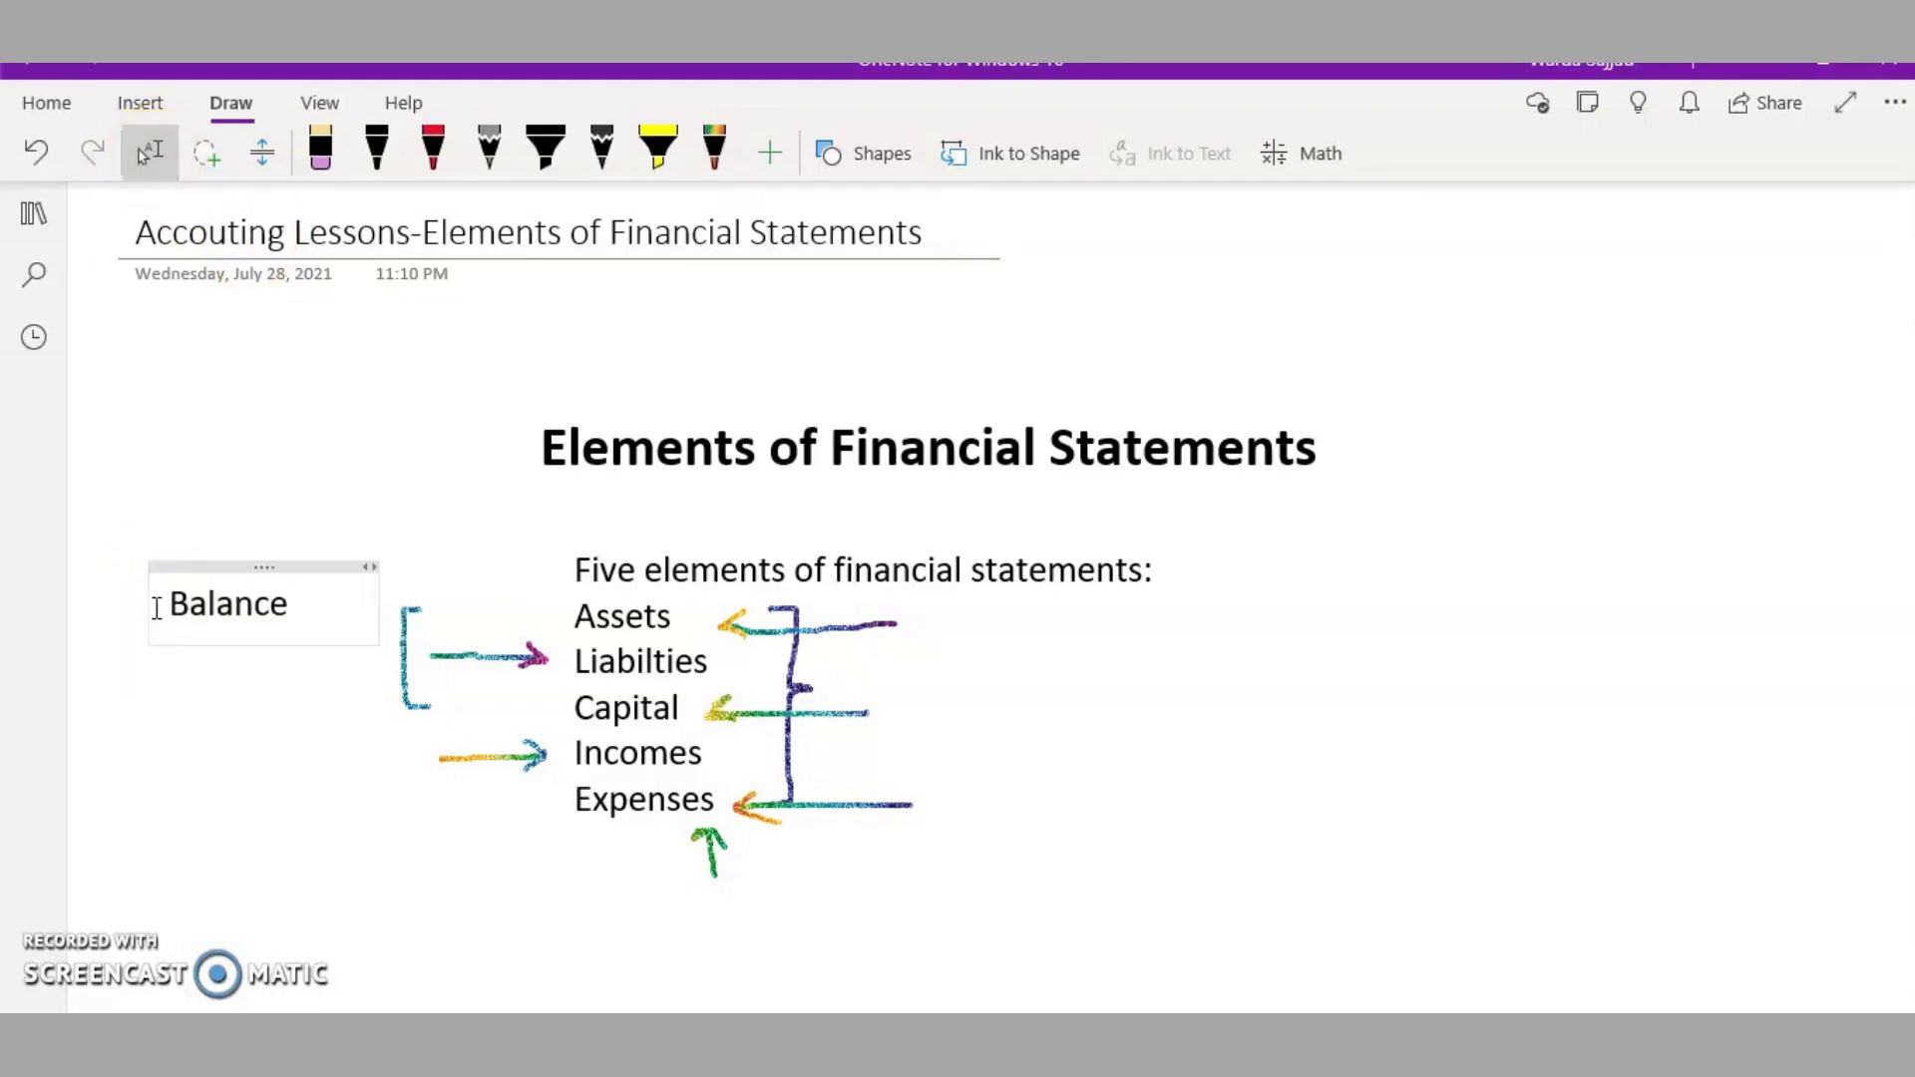
key(Return)
text(sheet)
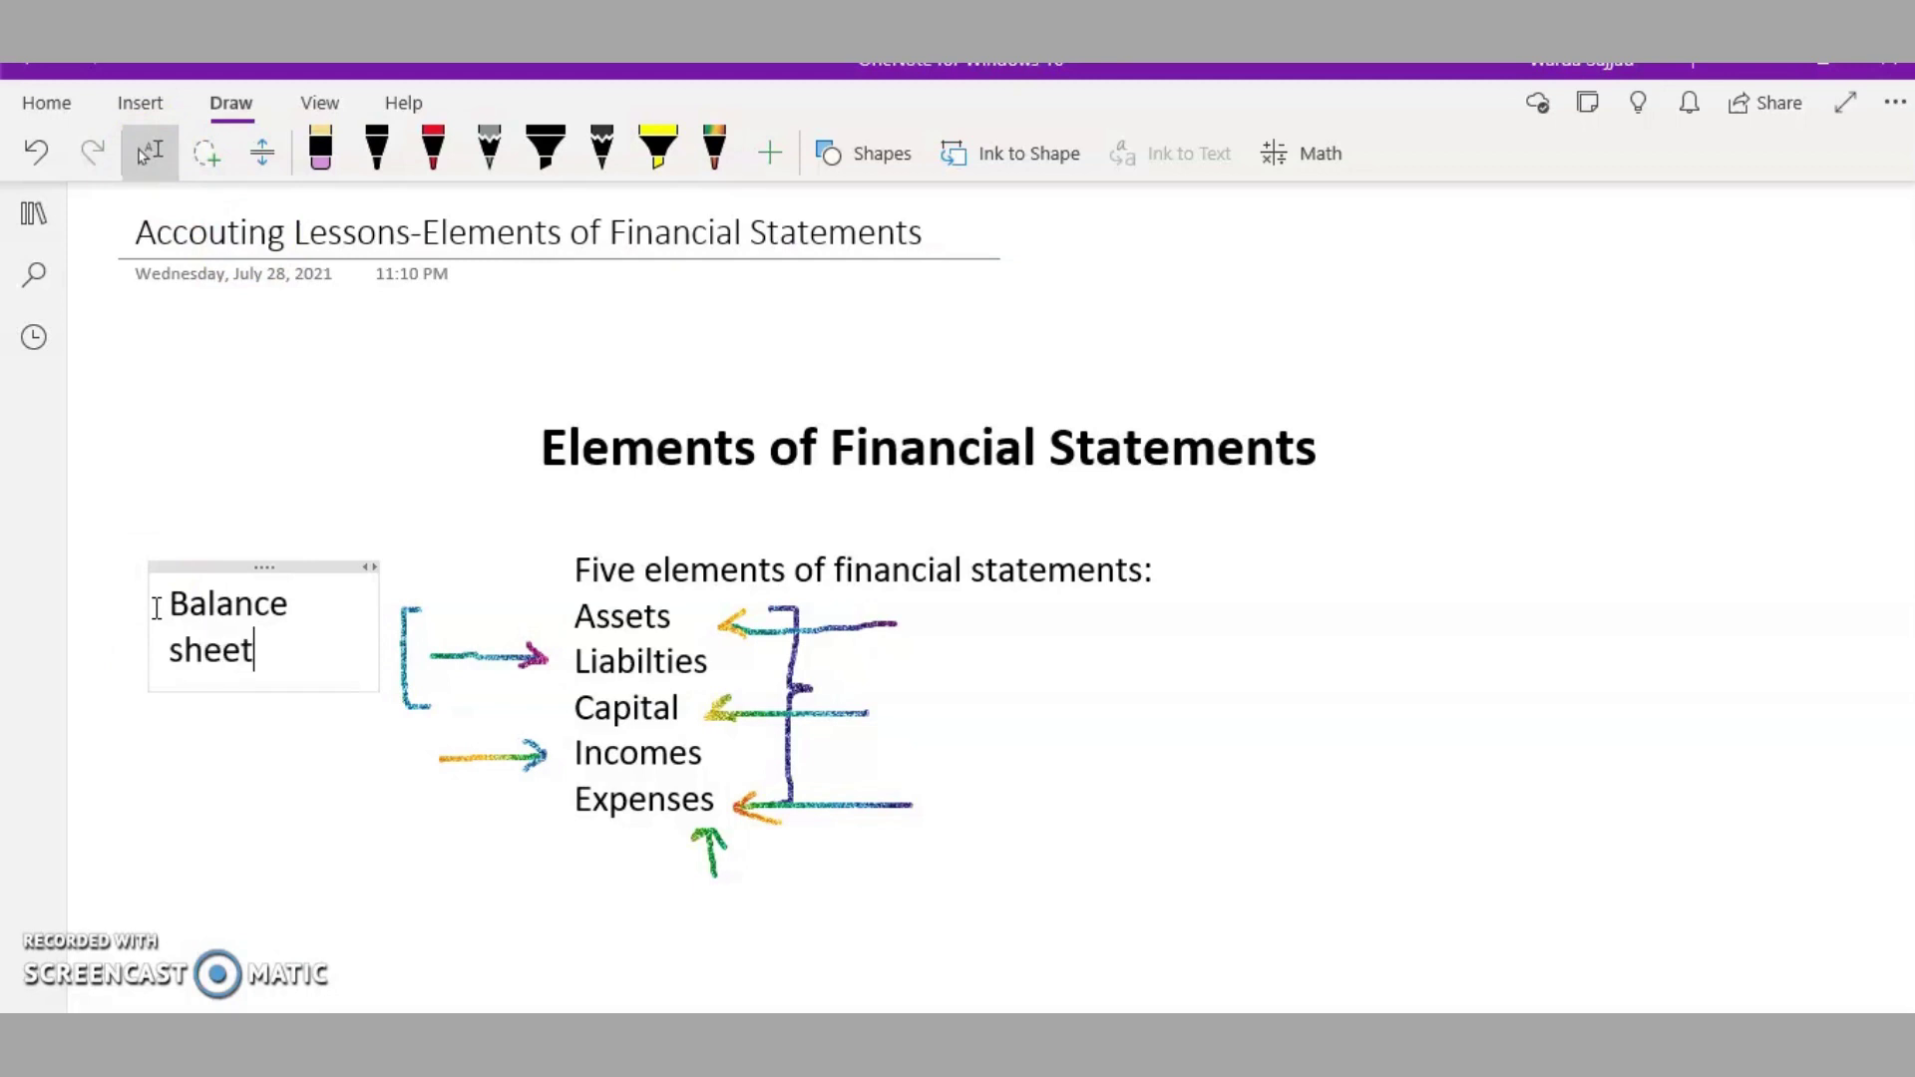
click(254, 639)
click(256, 641)
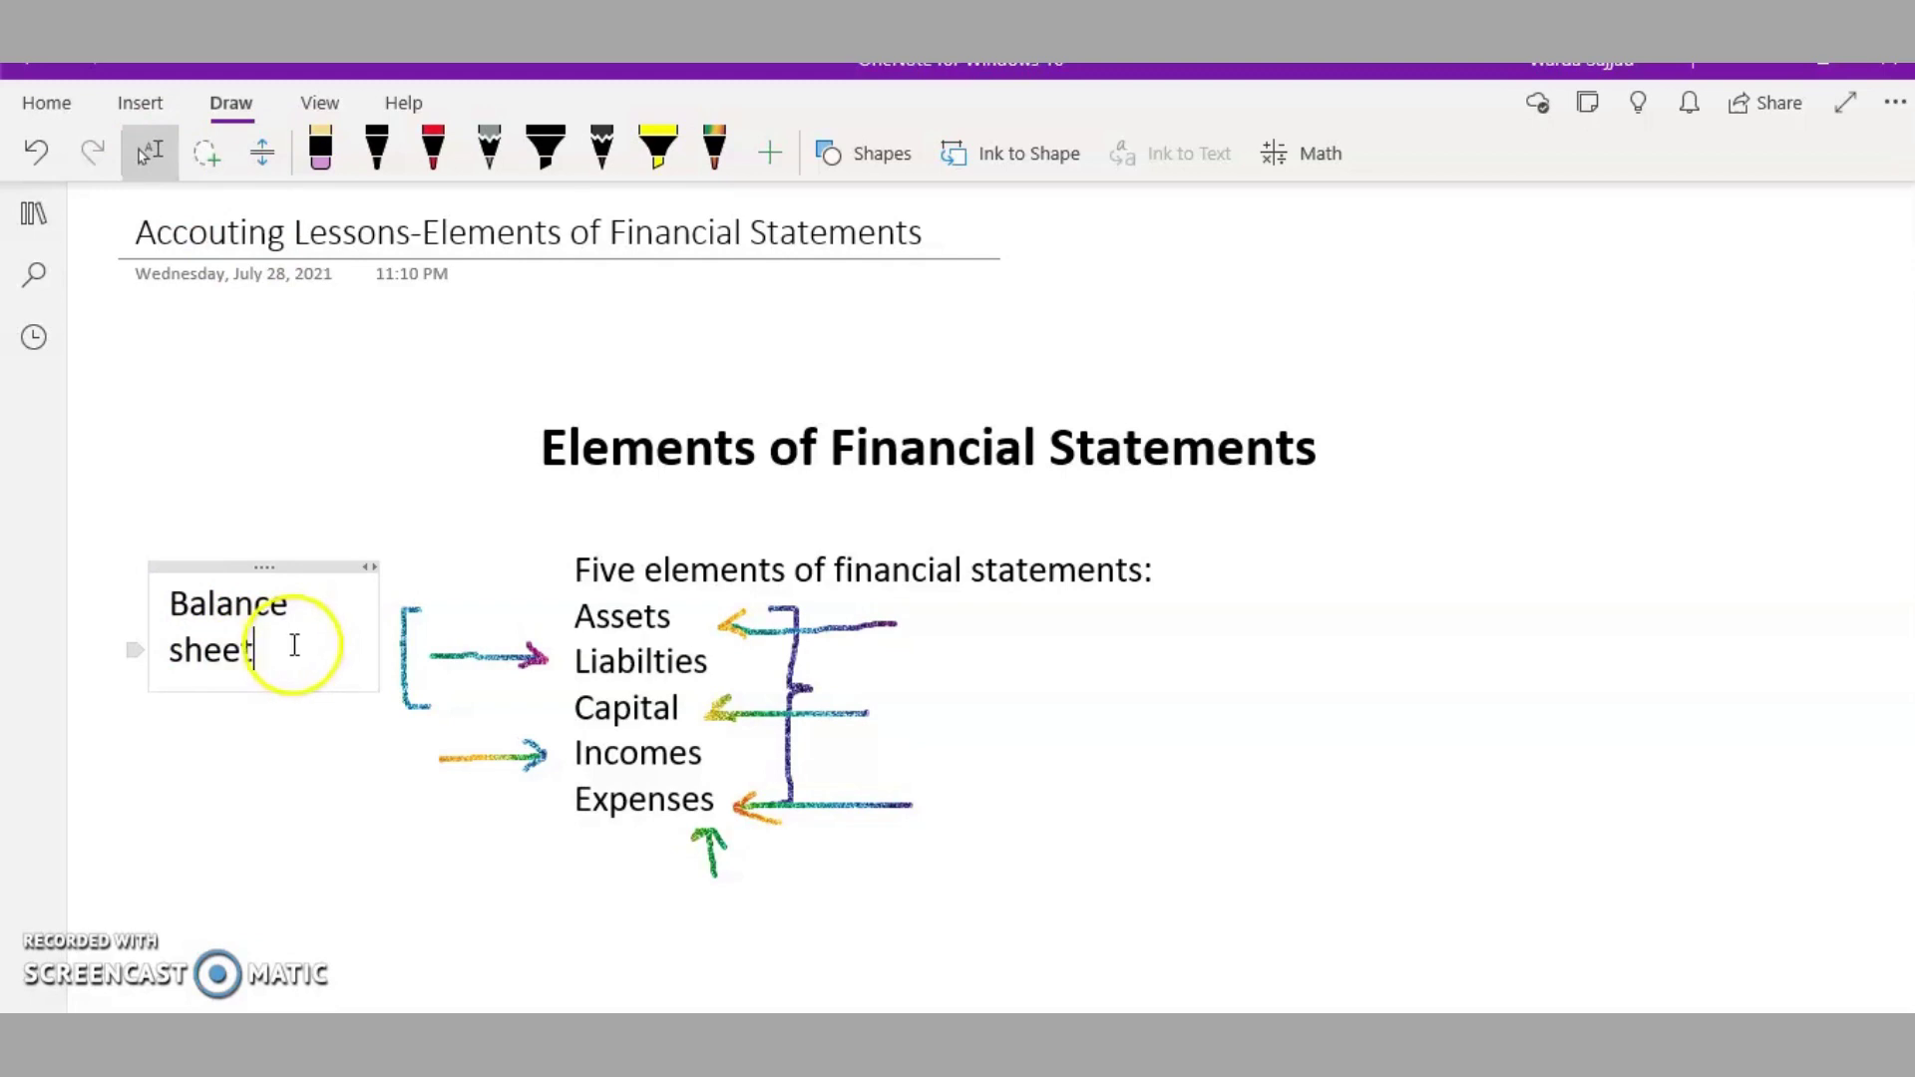
click(540, 636)
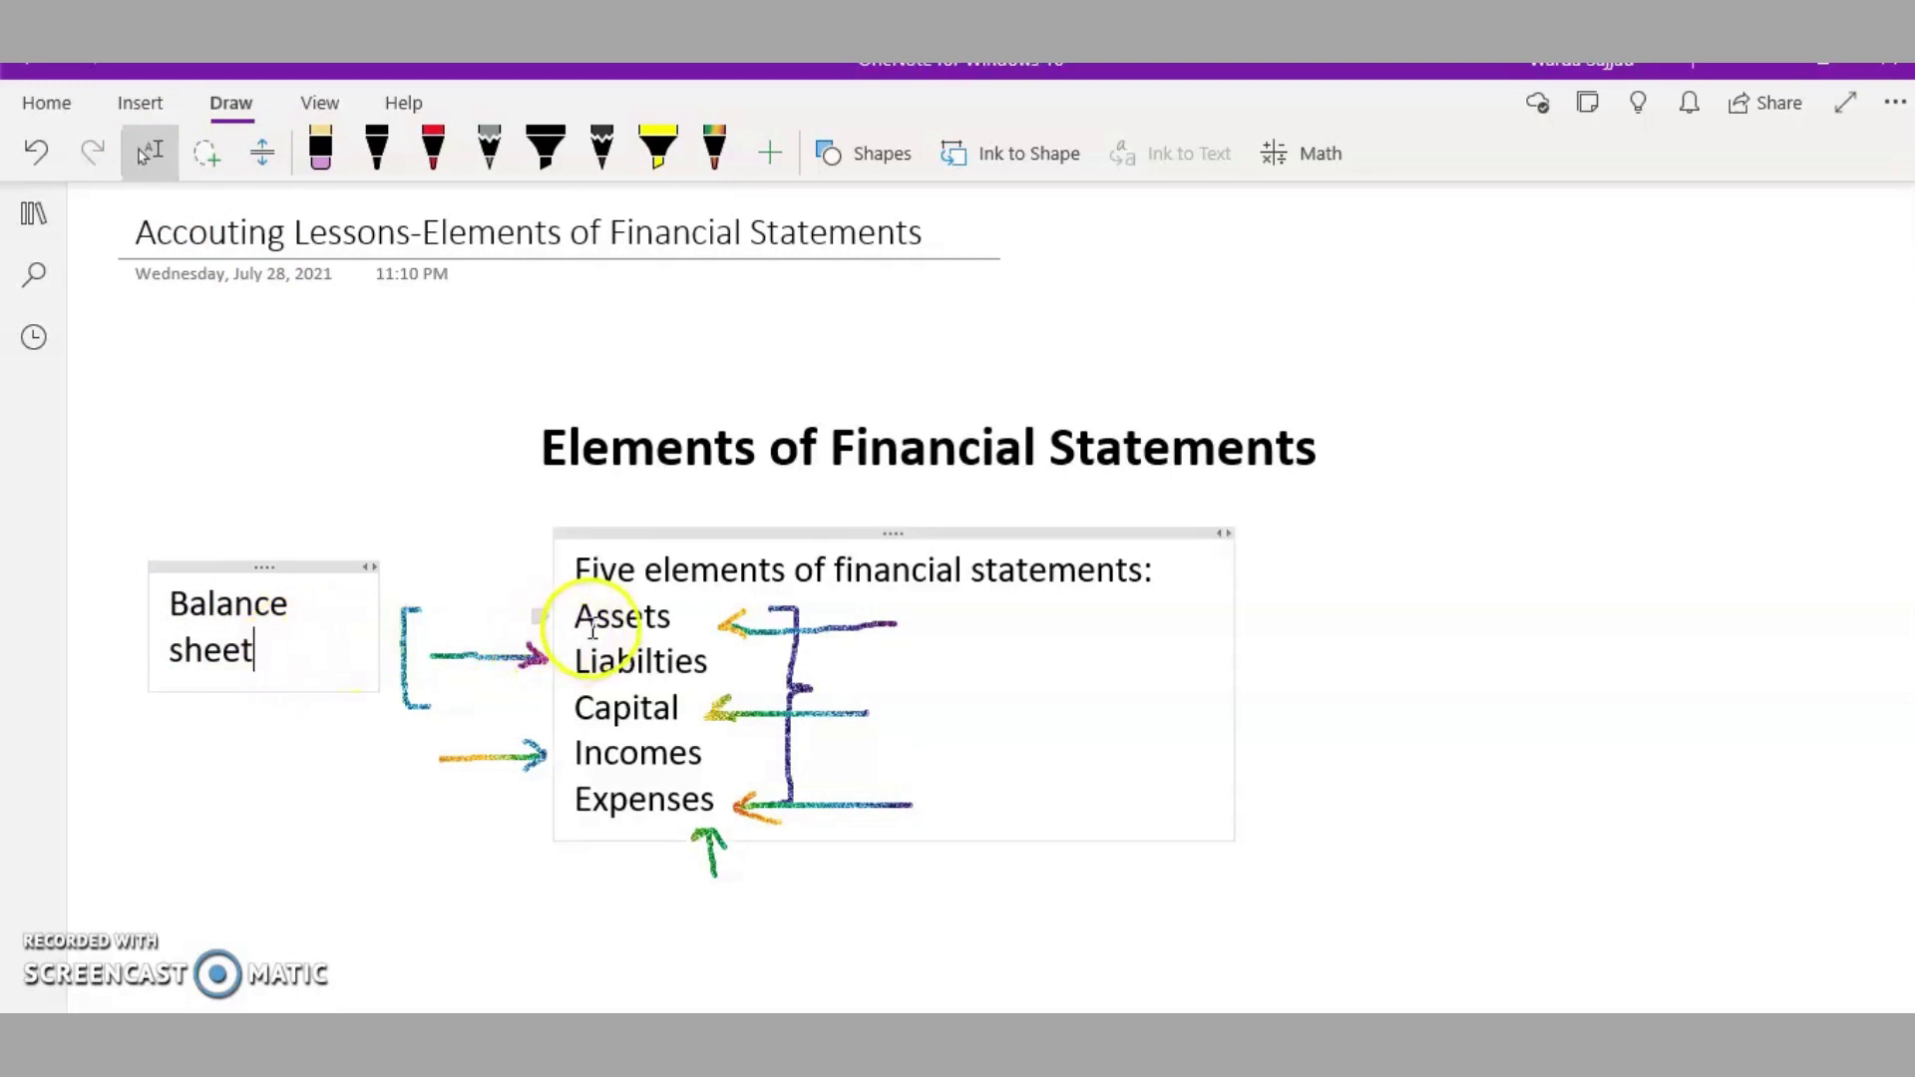
With the rainbow pen, tick Assets, Liabilties, Capital and the Balance sheet label
click(712, 157)
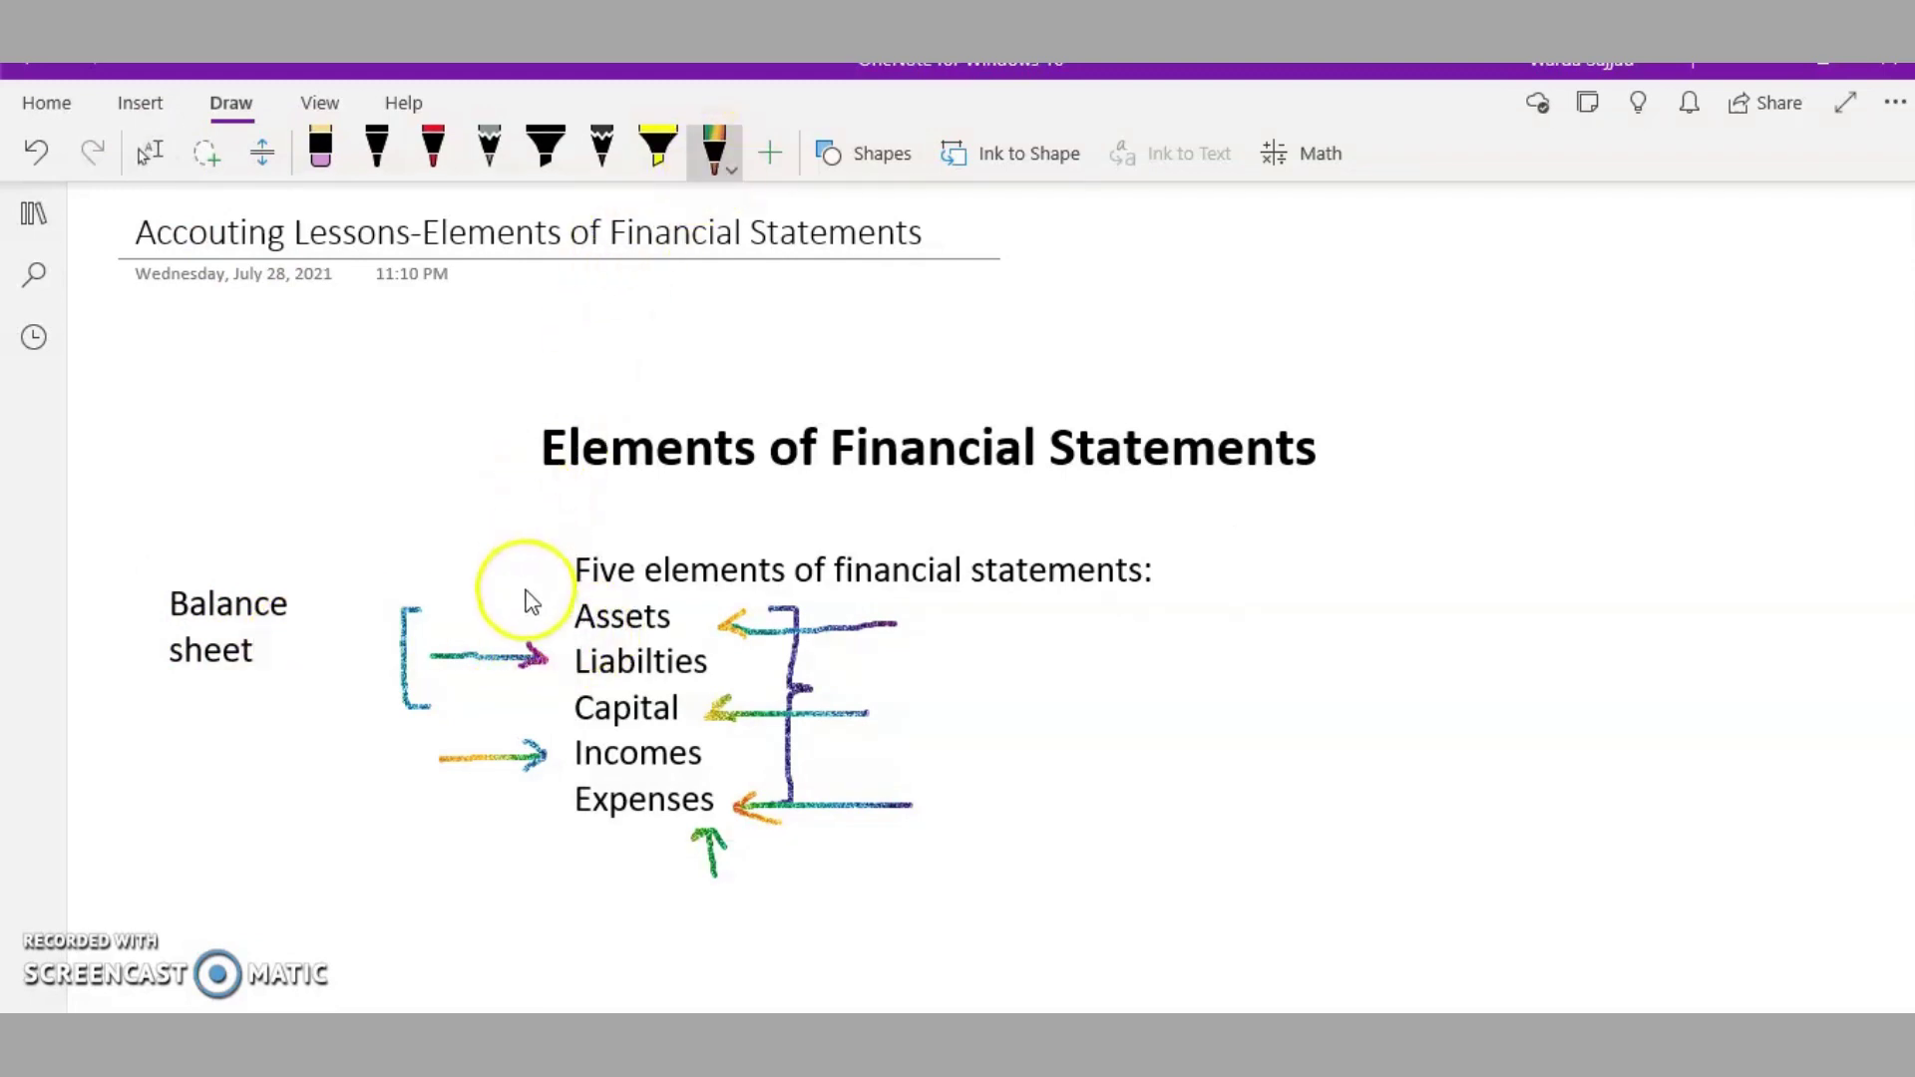
drag(524, 589, 576, 596)
mouse_move(528, 666)
mouse_down()
mouse_move(568, 662)
mouse_move(577, 697)
mouse_up()
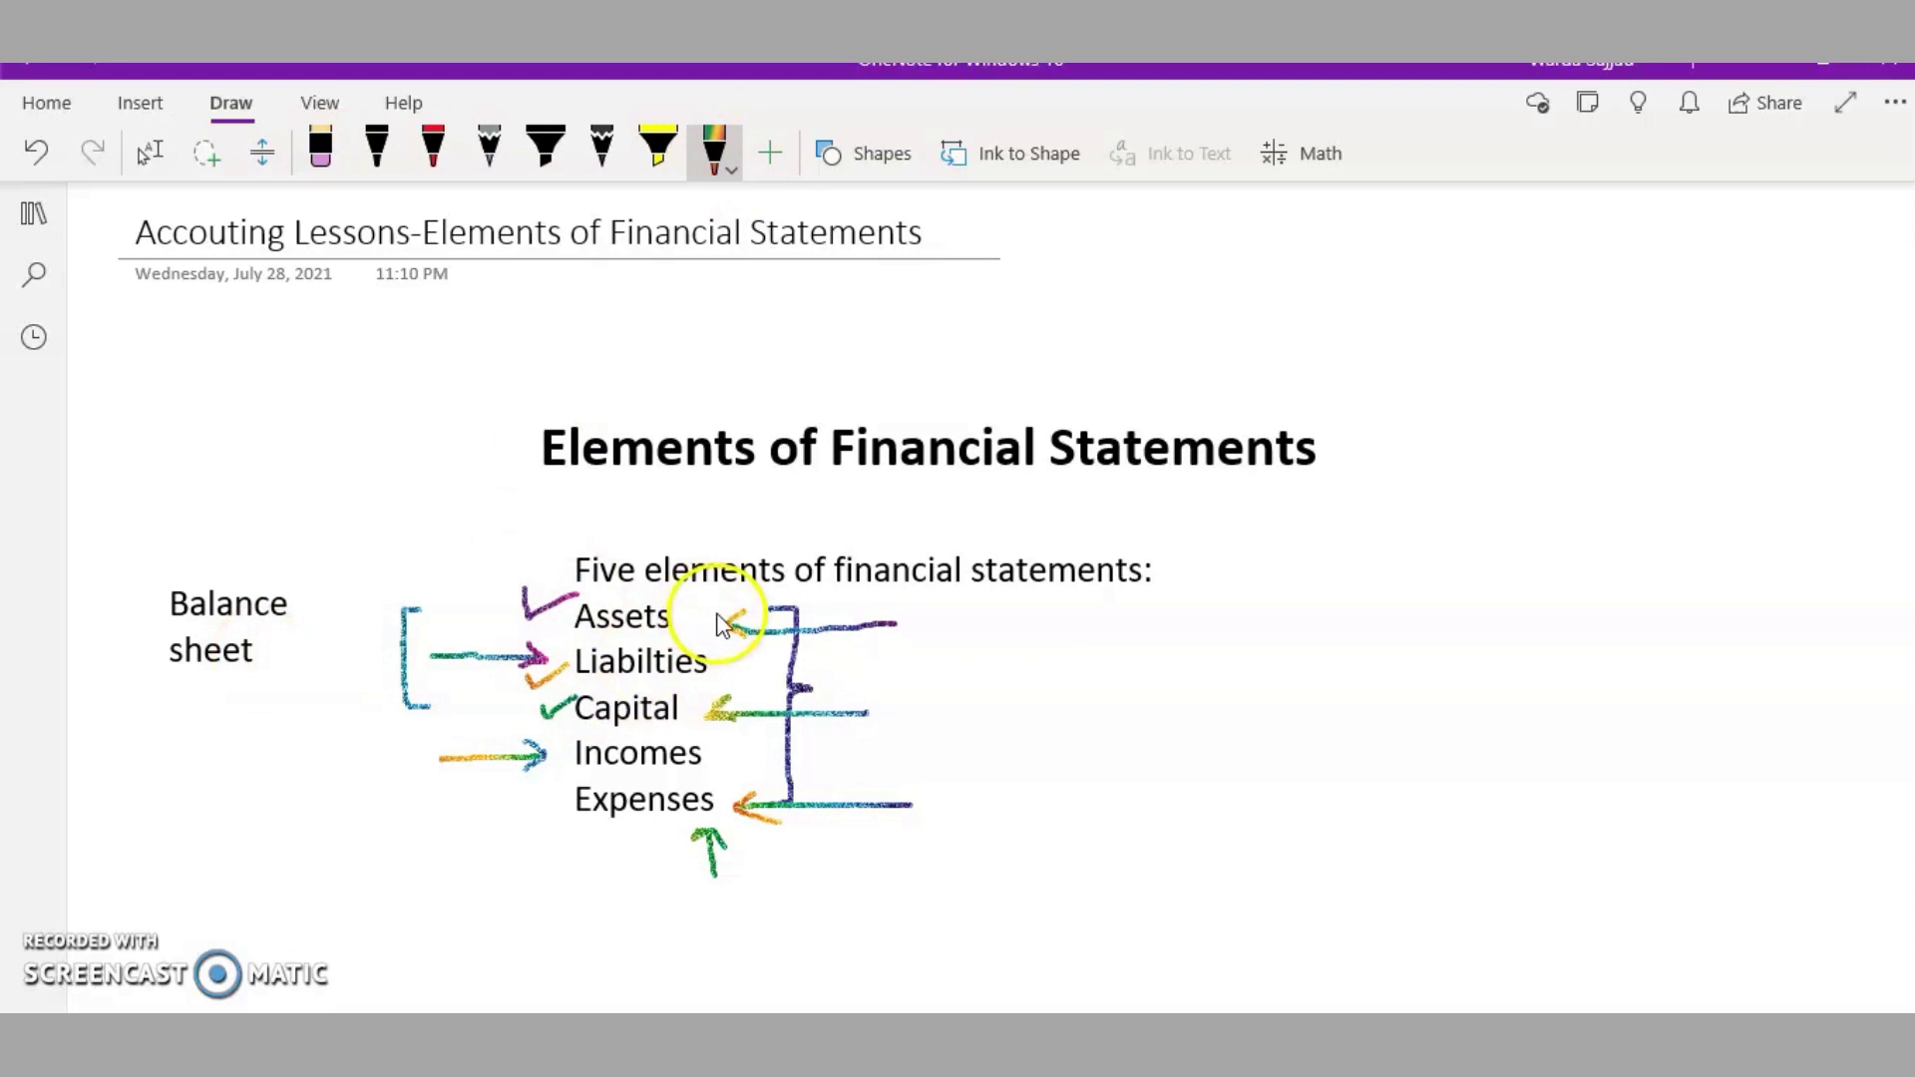
drag(127, 597, 211, 543)
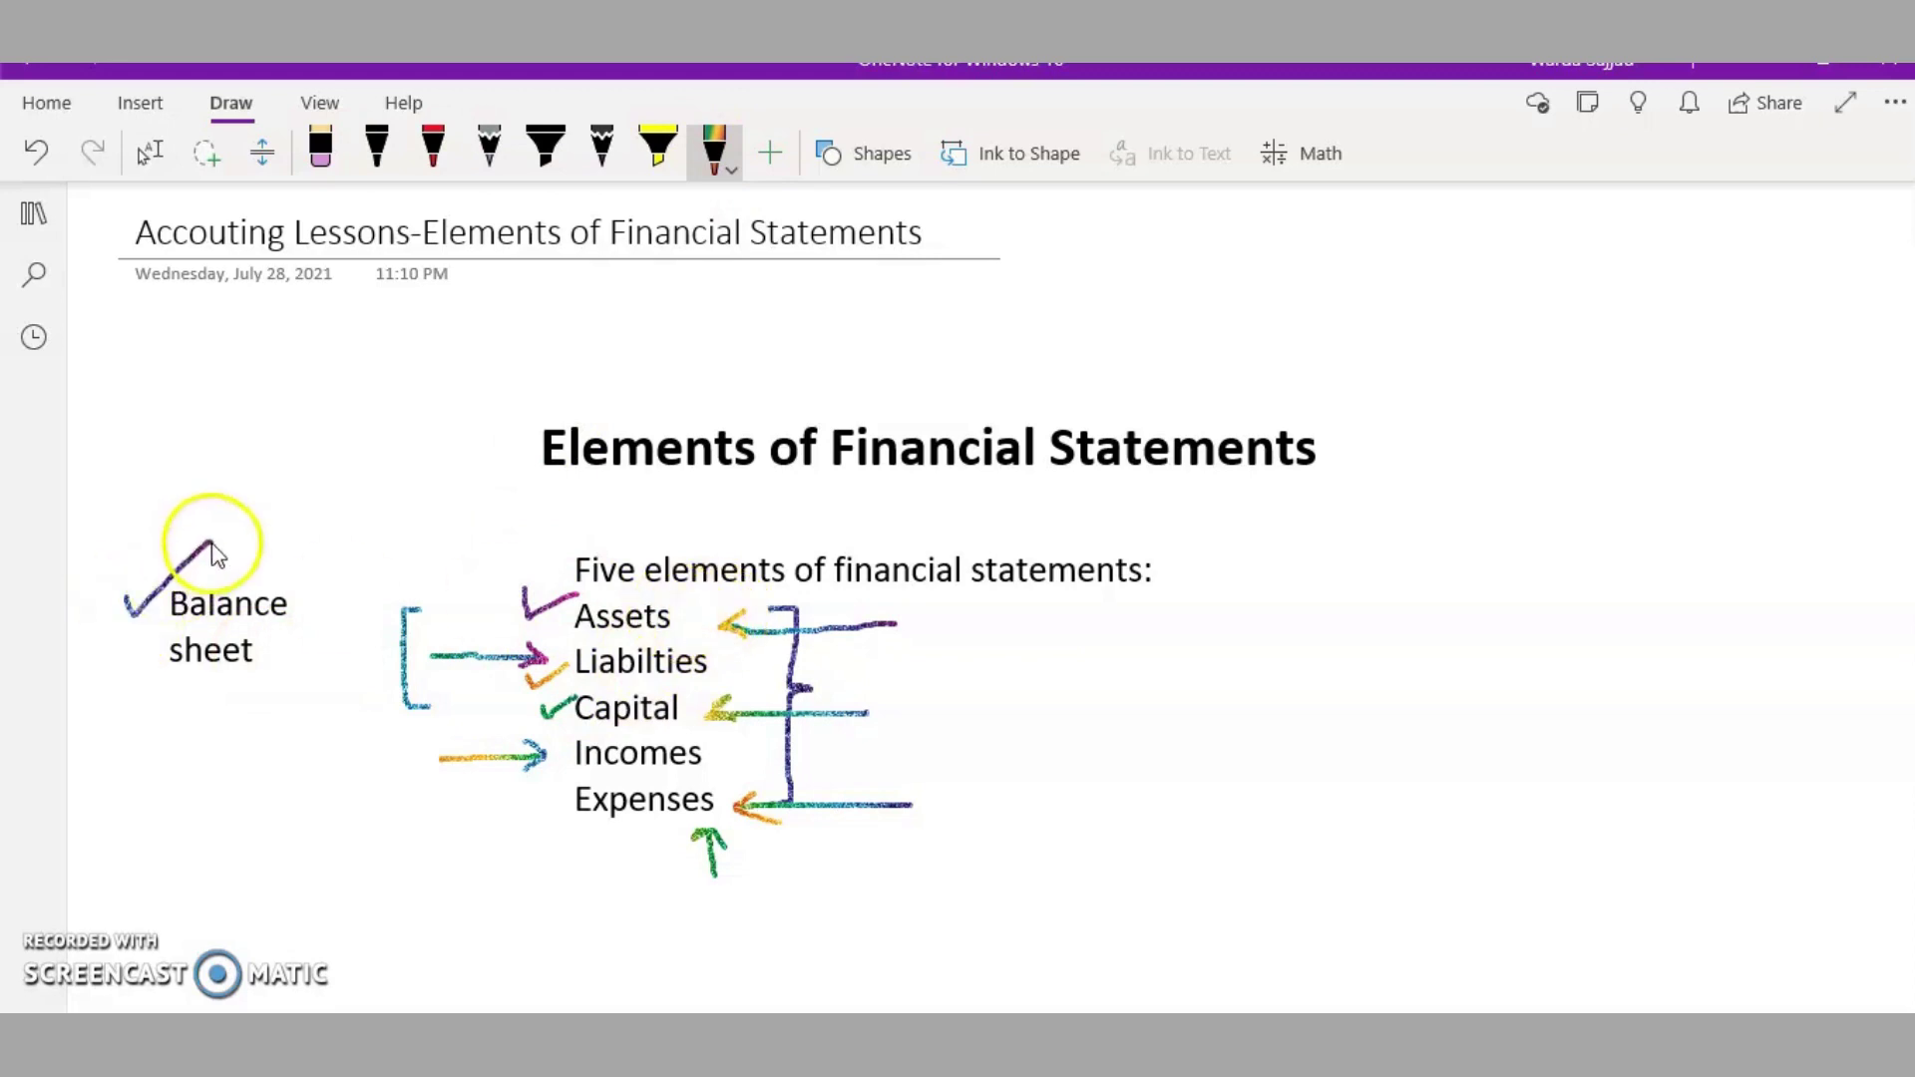
Bracket Incomes and Expenses with an arrow down-left to a new 'Income statements' note
click(150, 152)
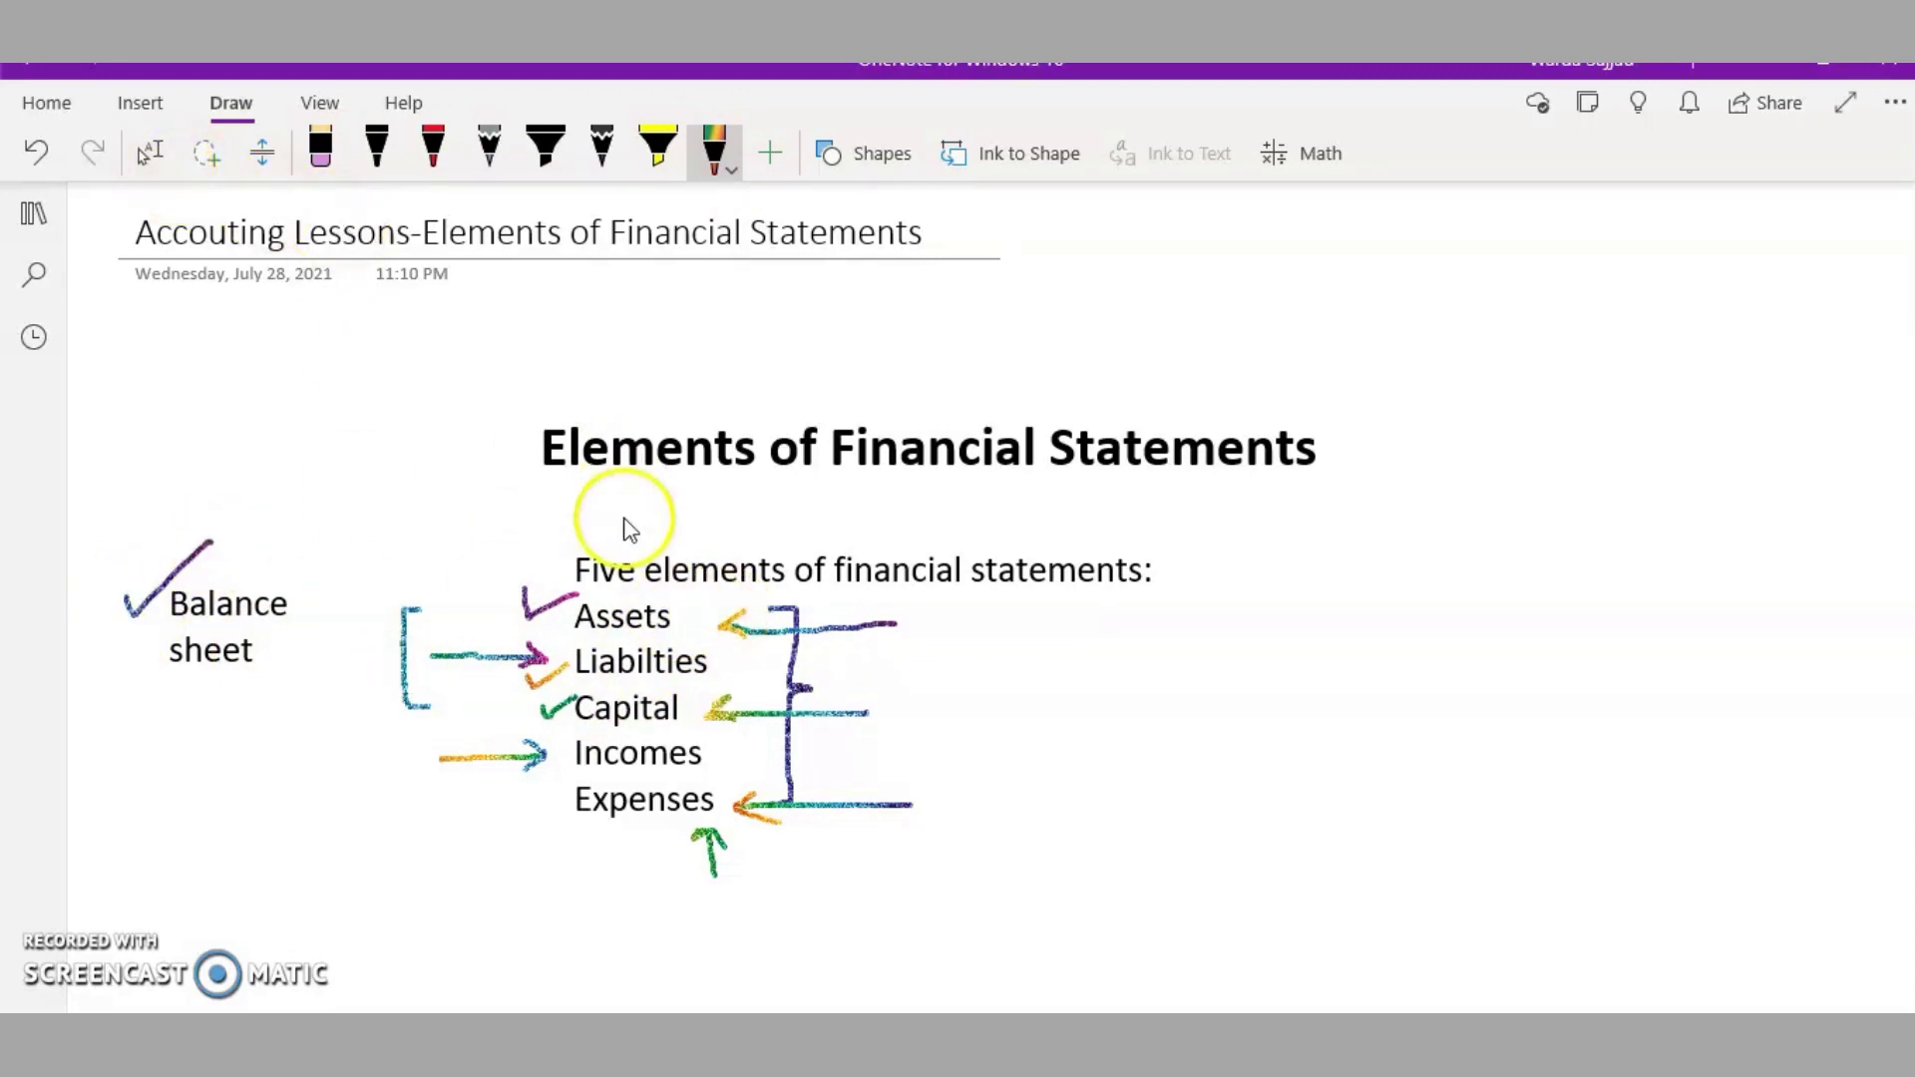
mouse_move(558, 750)
mouse_down()
mouse_move(556, 808)
mouse_move(290, 838)
mouse_move(309, 848)
mouse_up()
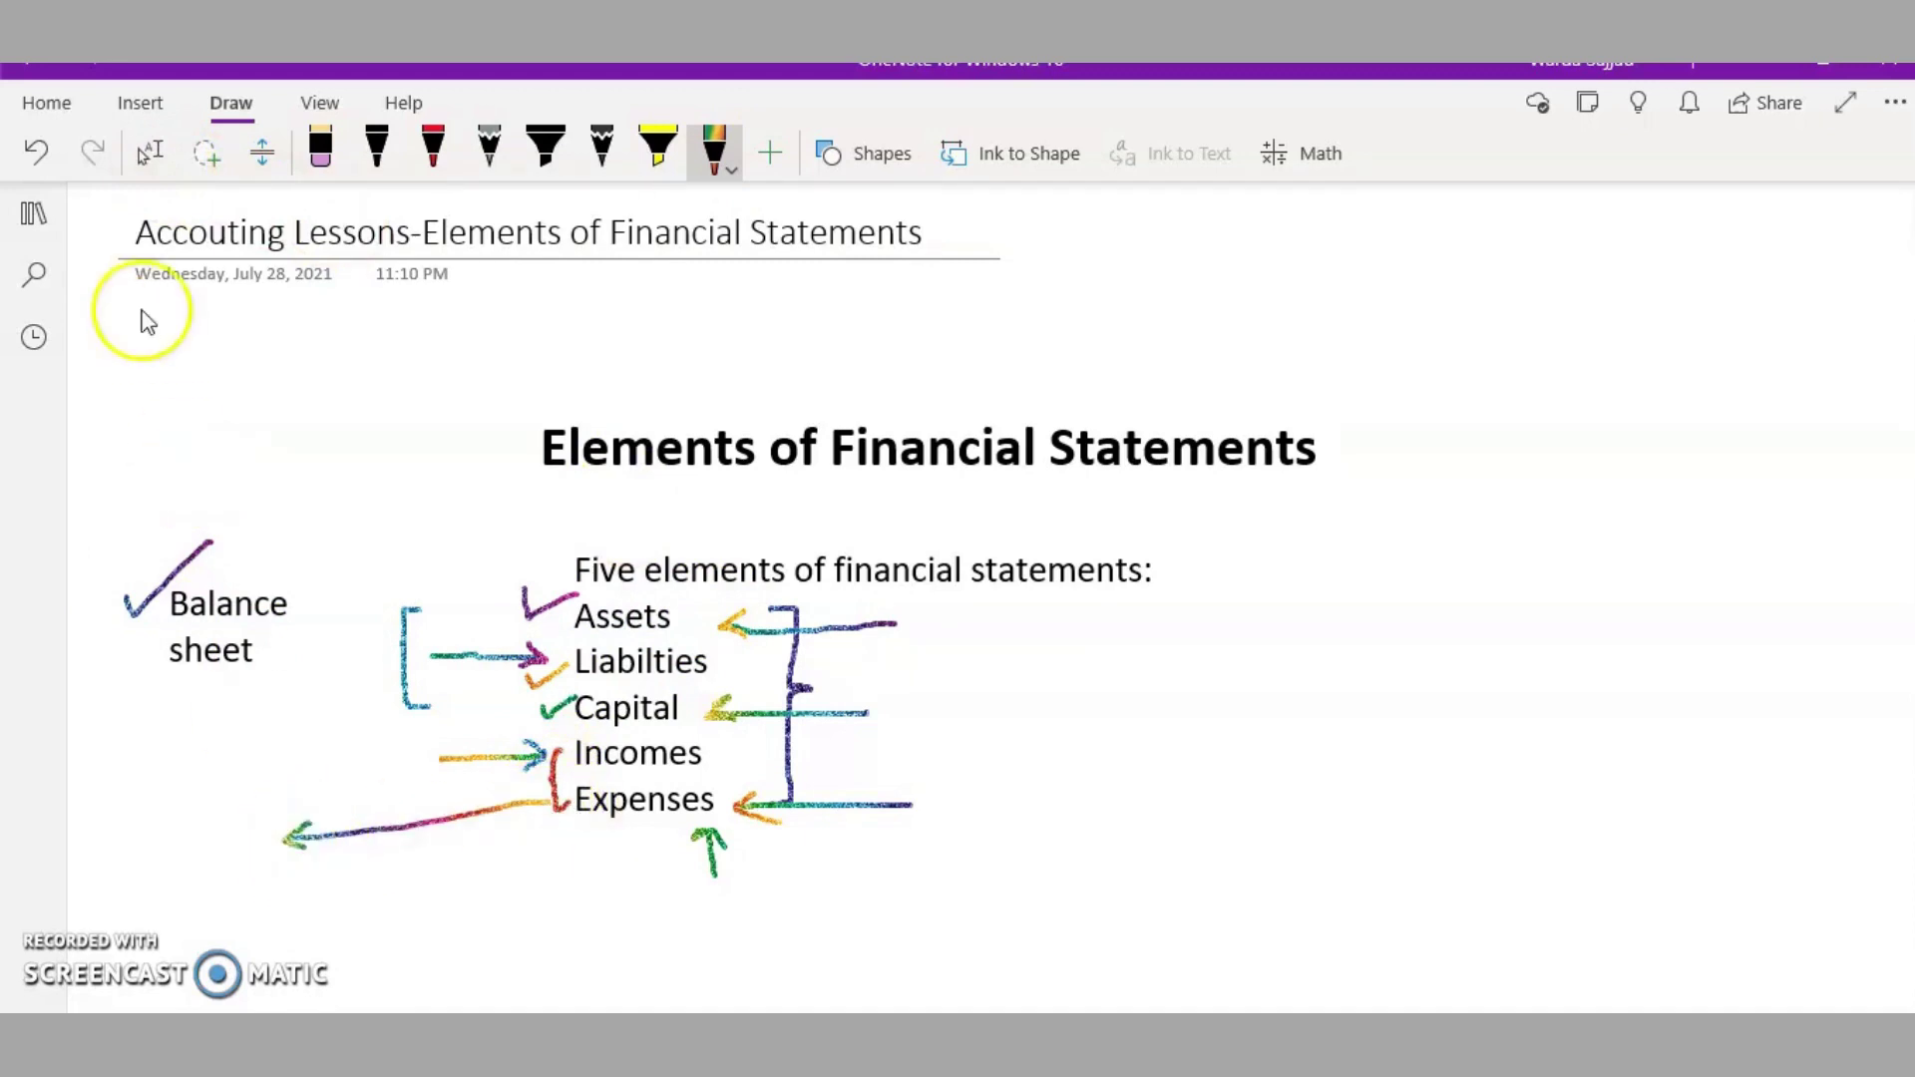
click(149, 169)
click(139, 816)
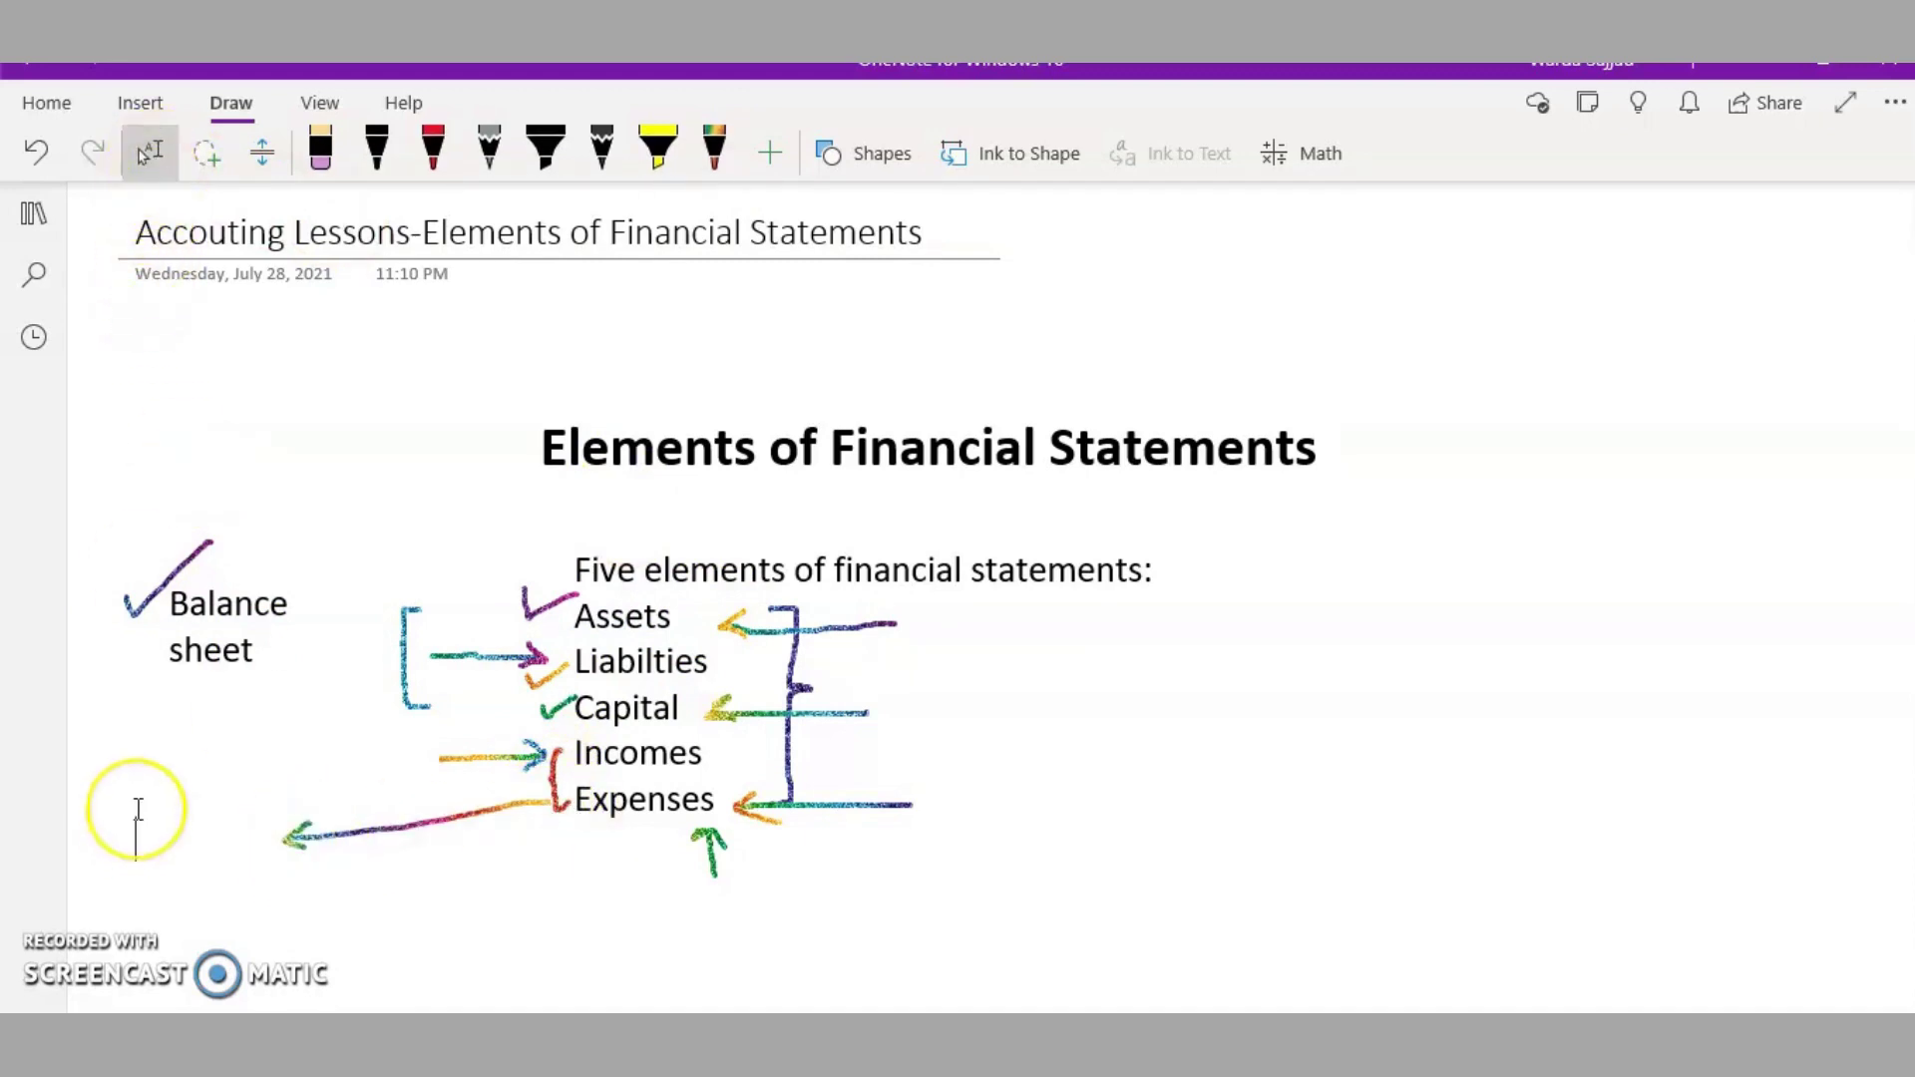
text(Income )
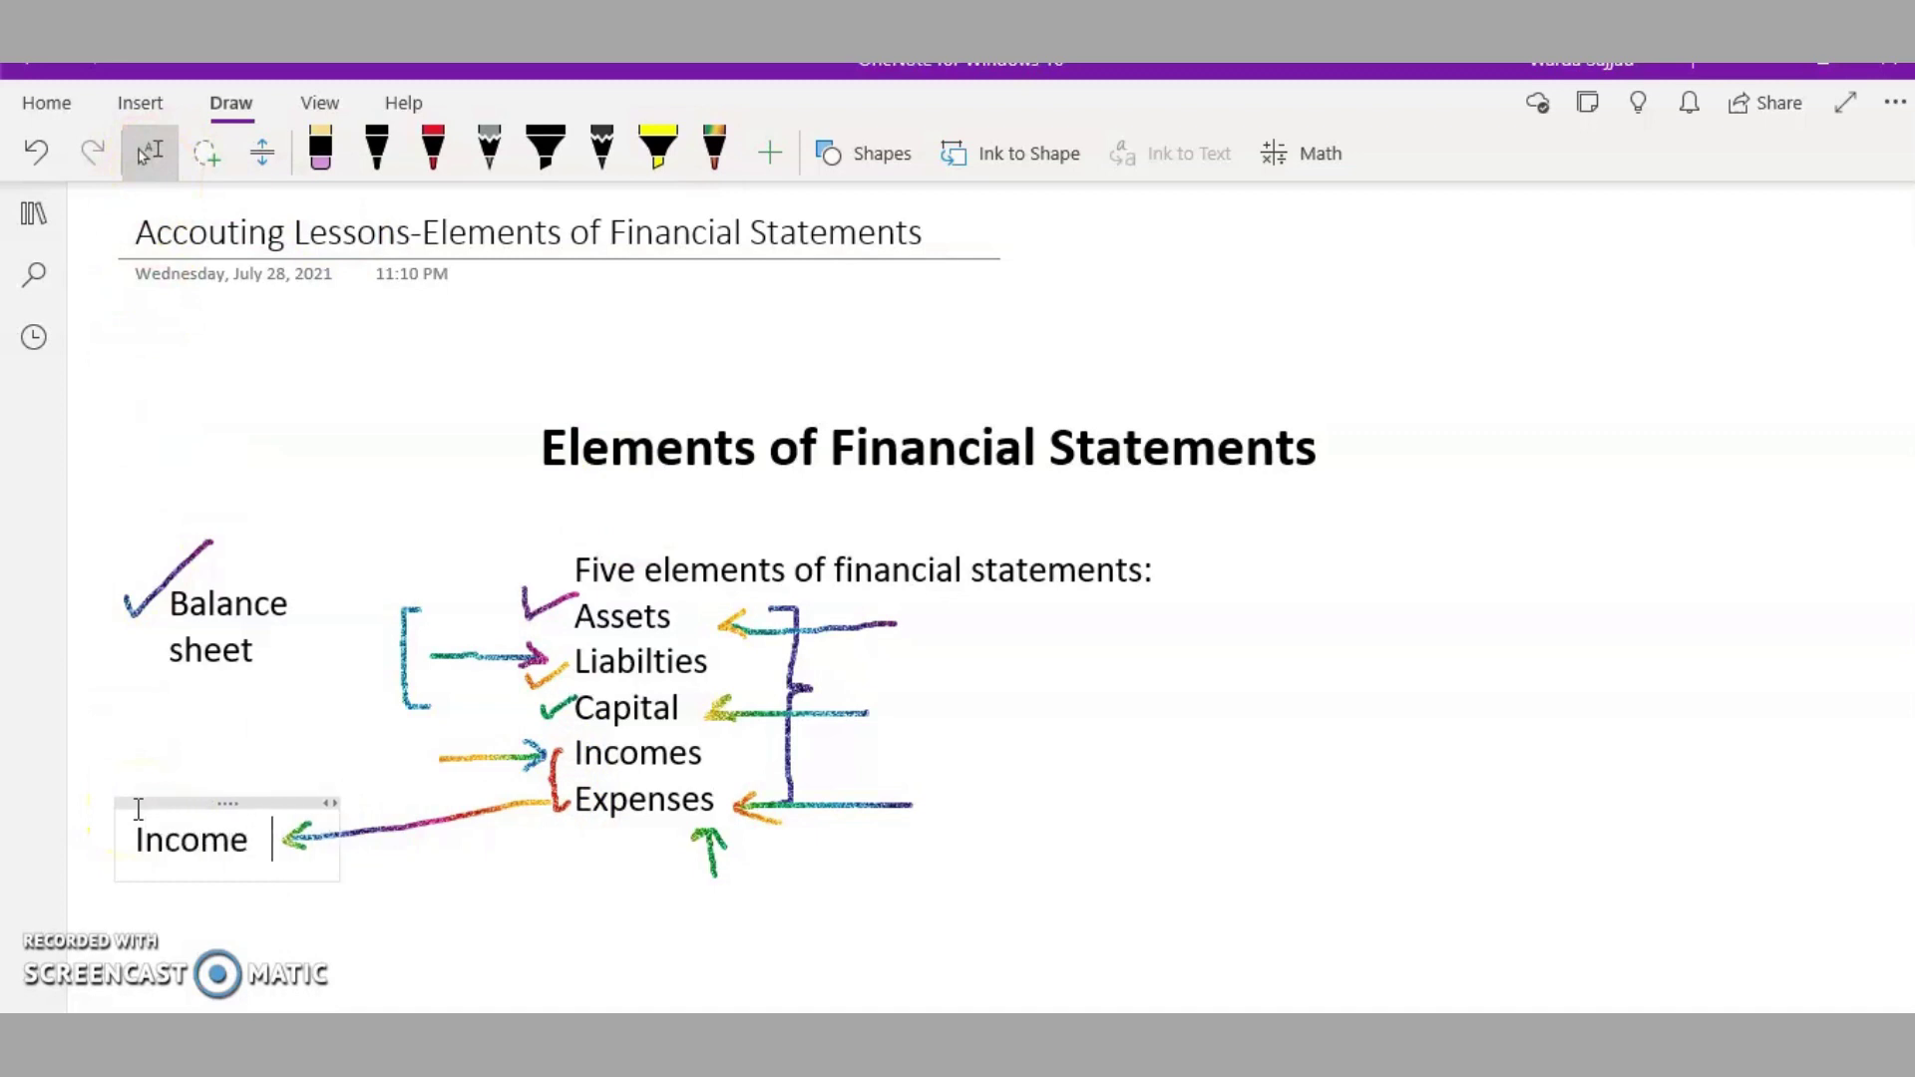
text(statements)
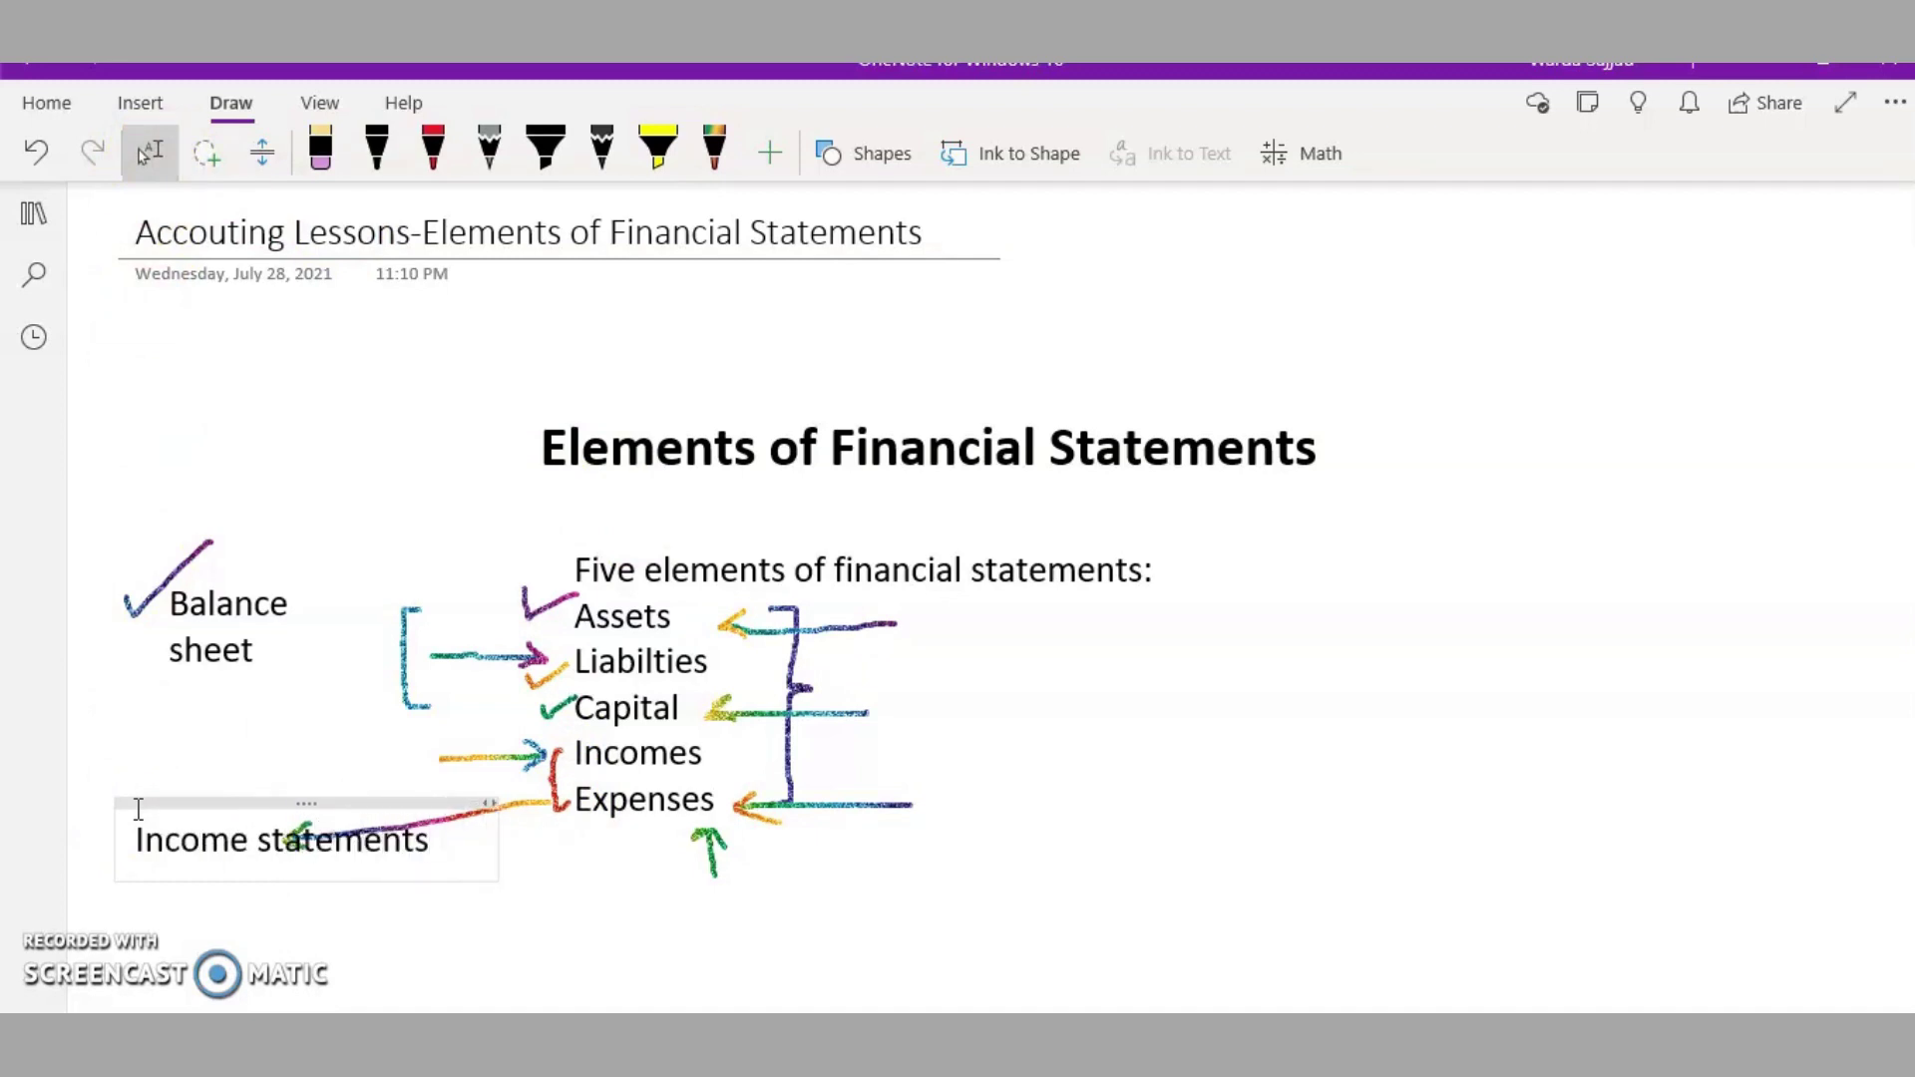
key(Left)
key(Left)
key(Left)
key(Left)
key(Left)
key(Left)
key(Left)
key(Left)
key(Left)
key(Left)
key(Left)
key(Right)
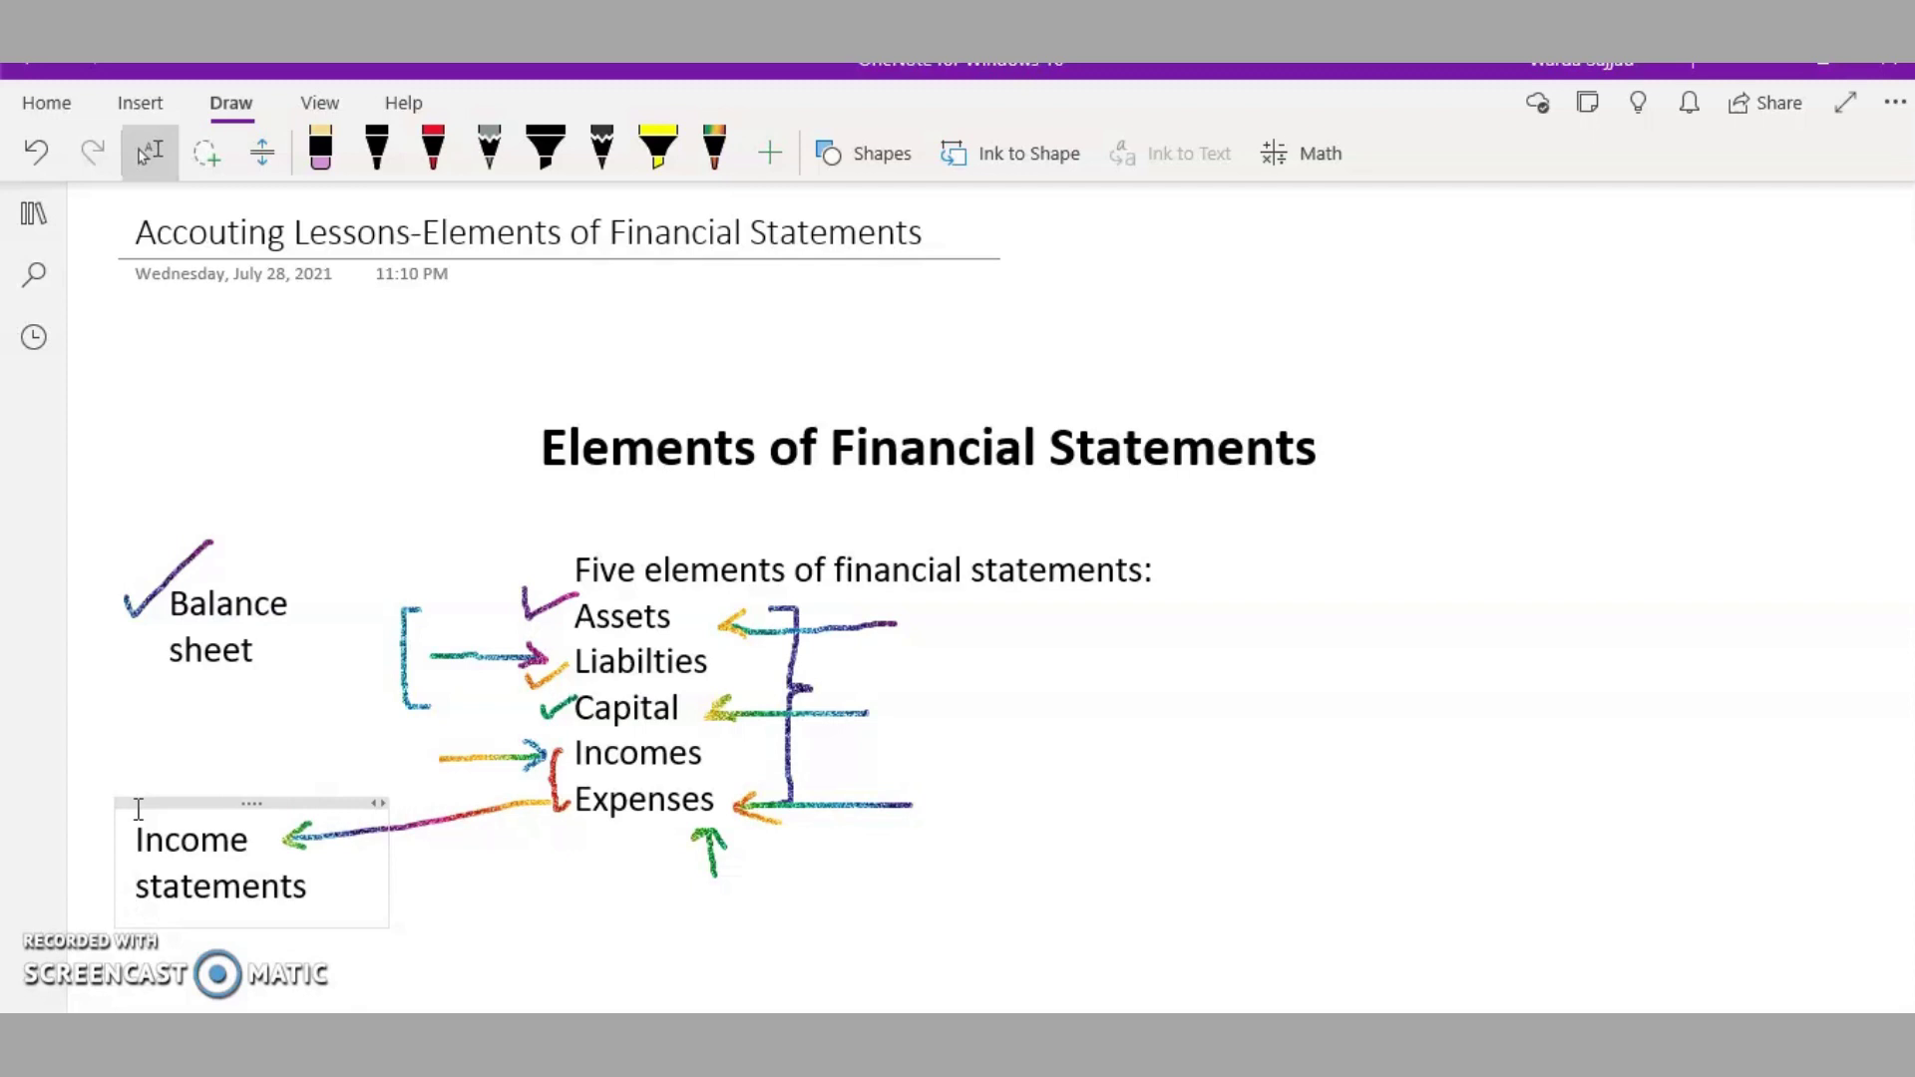
Ink a tick below Expenses, a vertical line from Assets to Capital, and a loop around Capital
click(442, 387)
click(714, 150)
drag(474, 864, 585, 850)
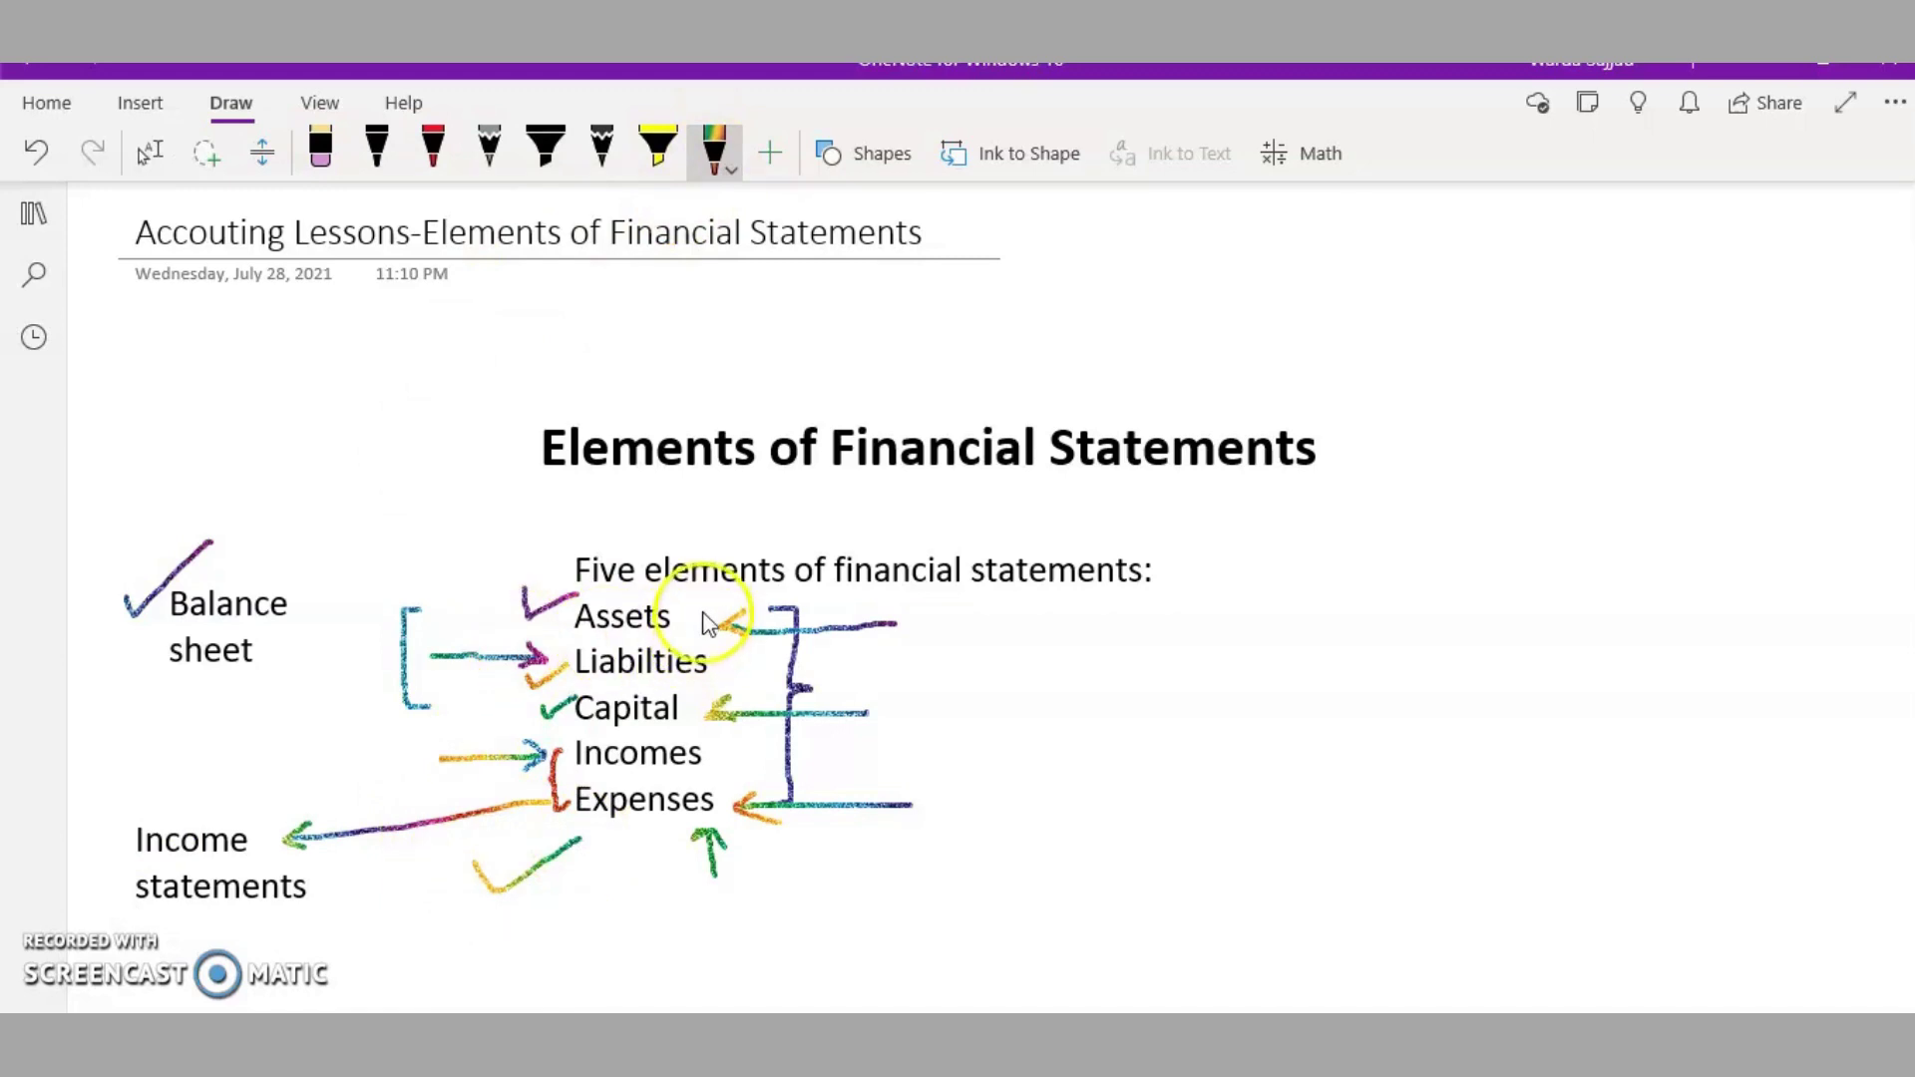
drag(702, 607, 717, 714)
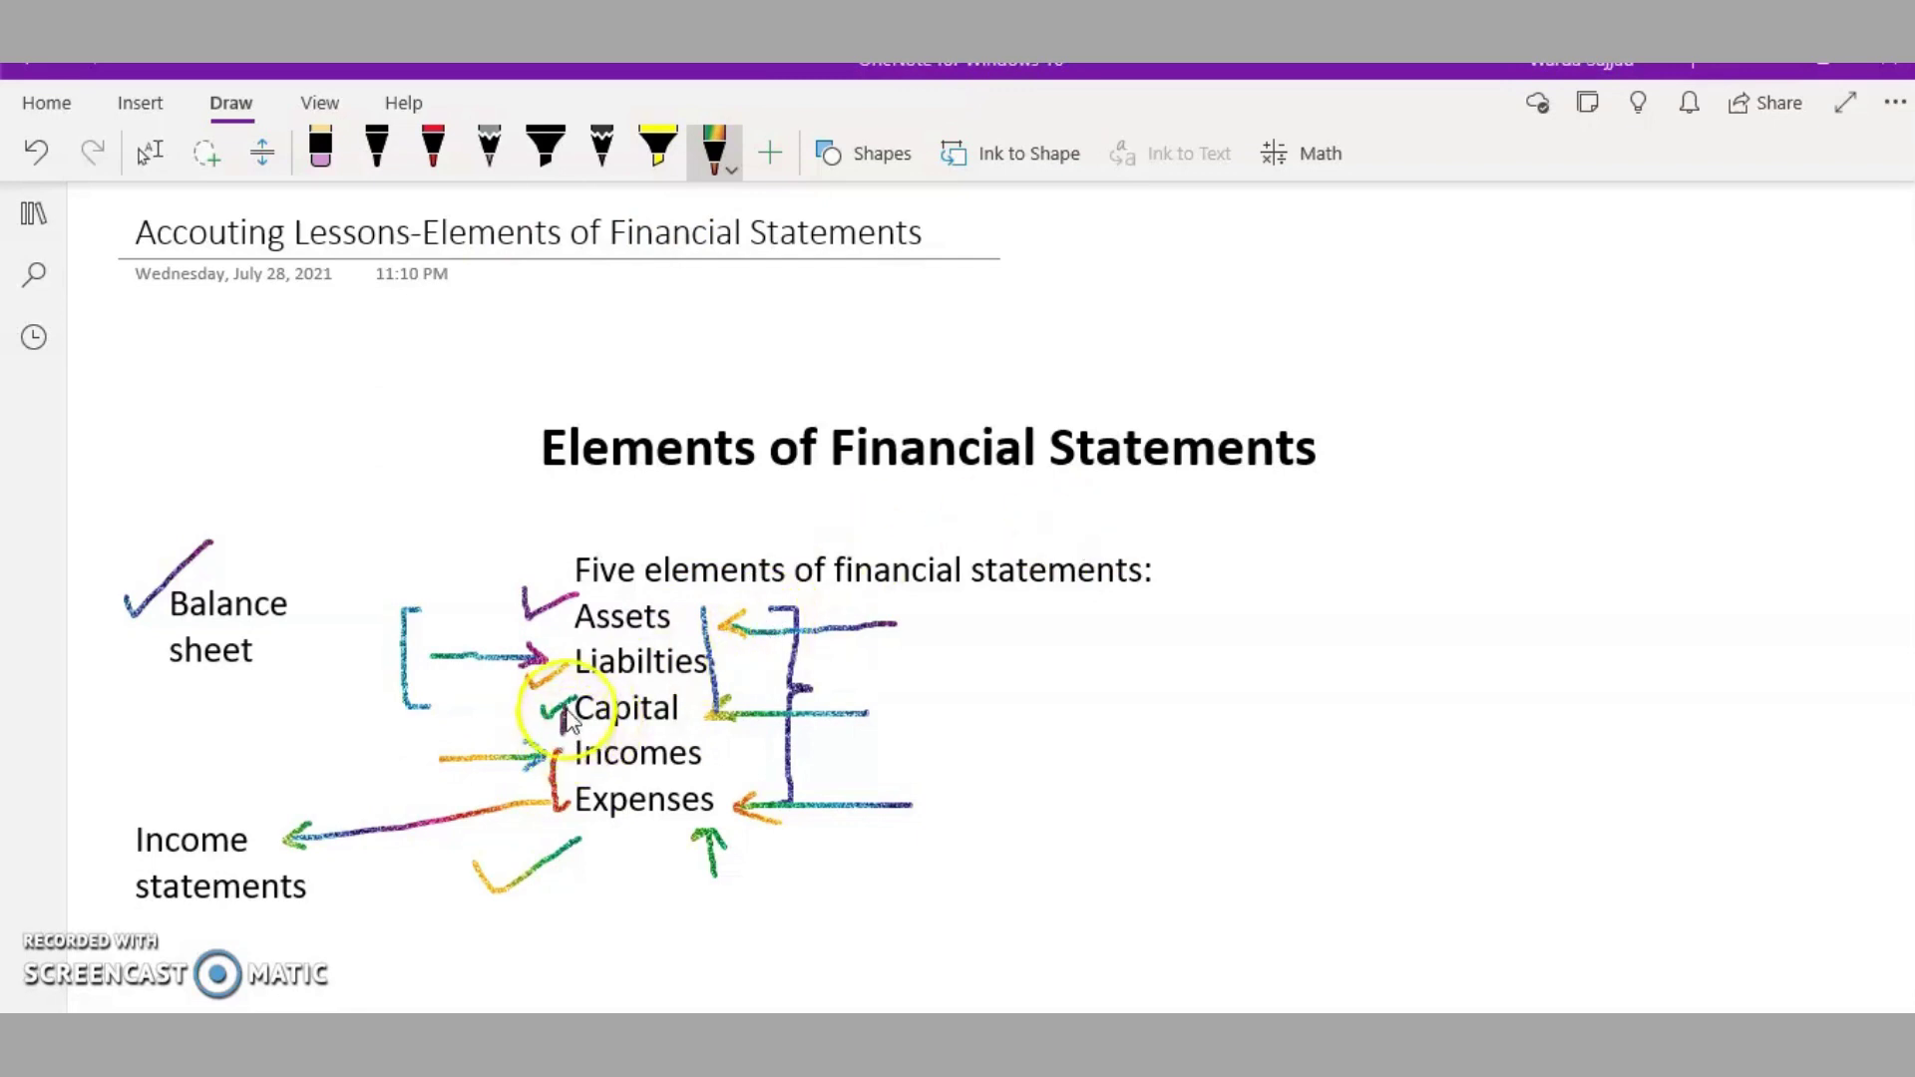
mouse_move(564, 723)
mouse_down()
mouse_move(579, 683)
mouse_move(708, 682)
mouse_move(693, 733)
mouse_move(574, 732)
mouse_move(567, 686)
mouse_up()
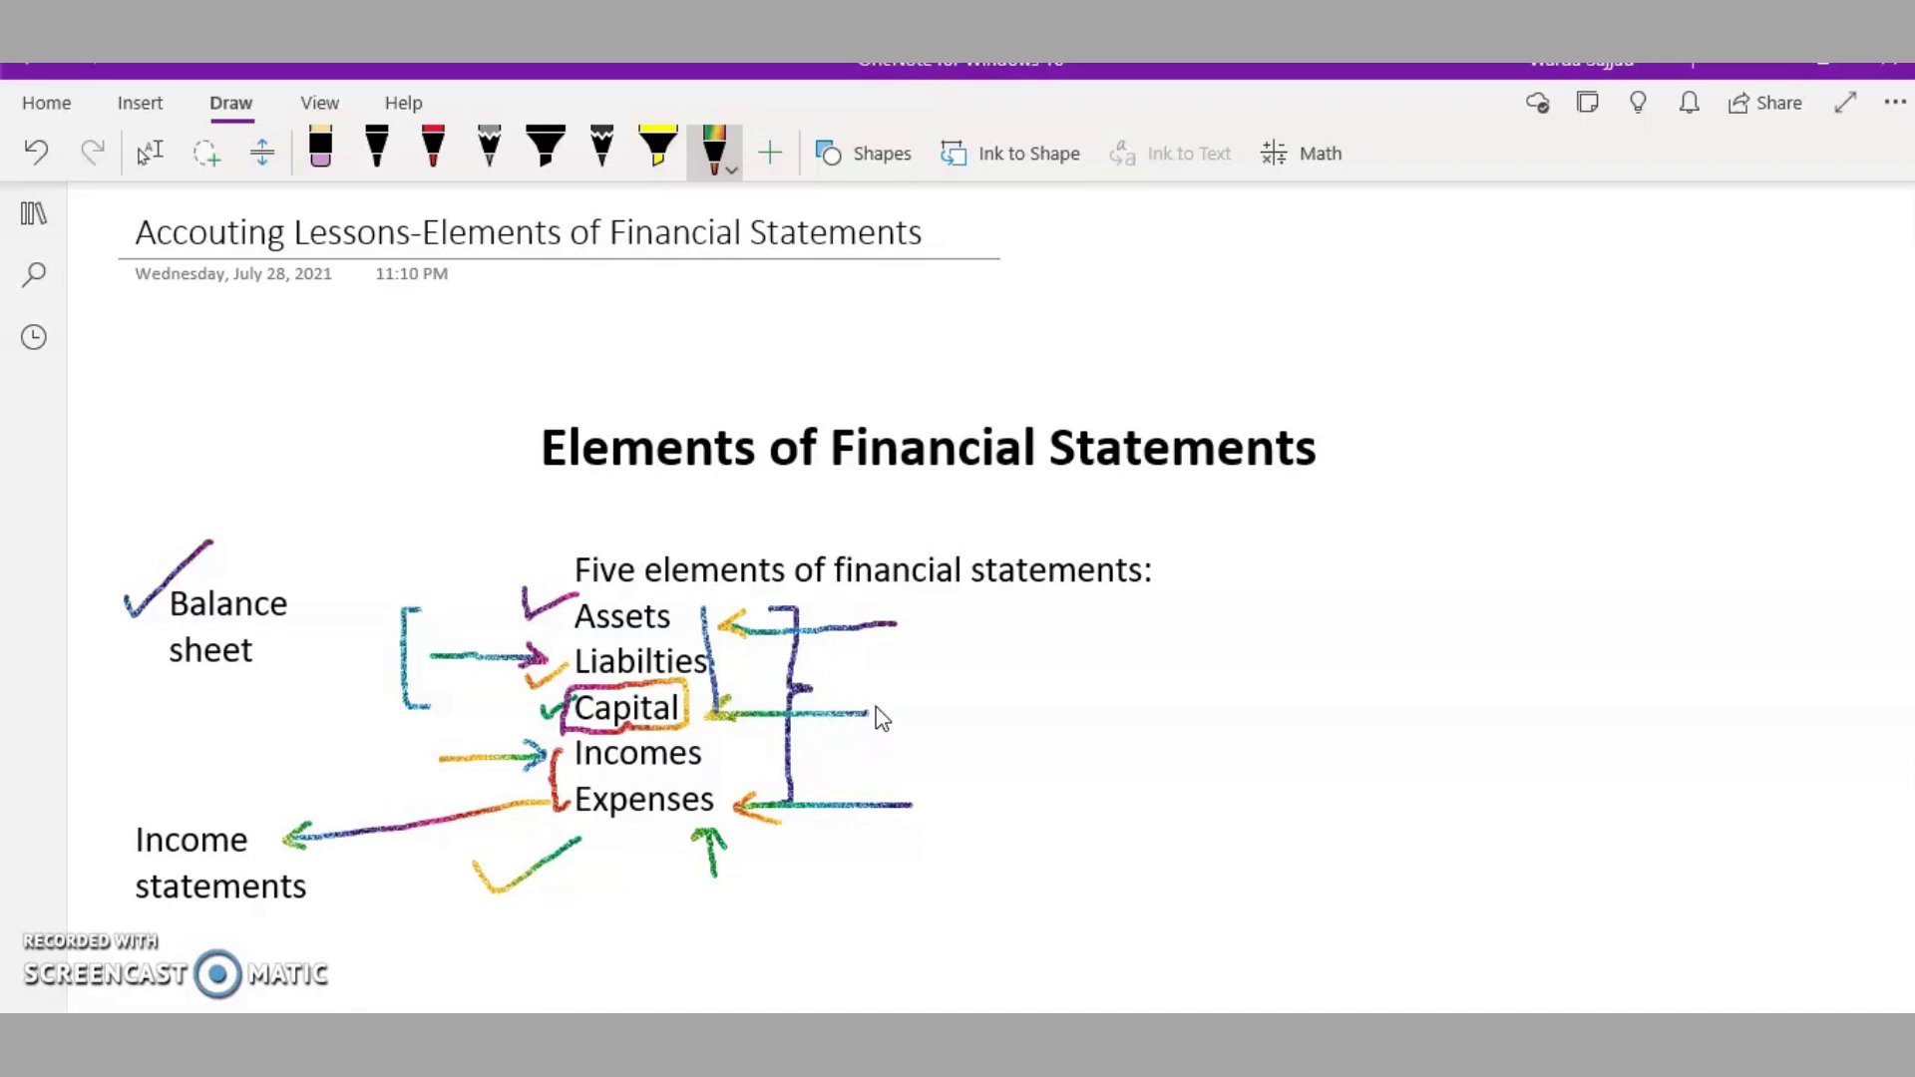
Draw a small ink tick above the Income statements label
click(764, 770)
drag(199, 802, 278, 777)
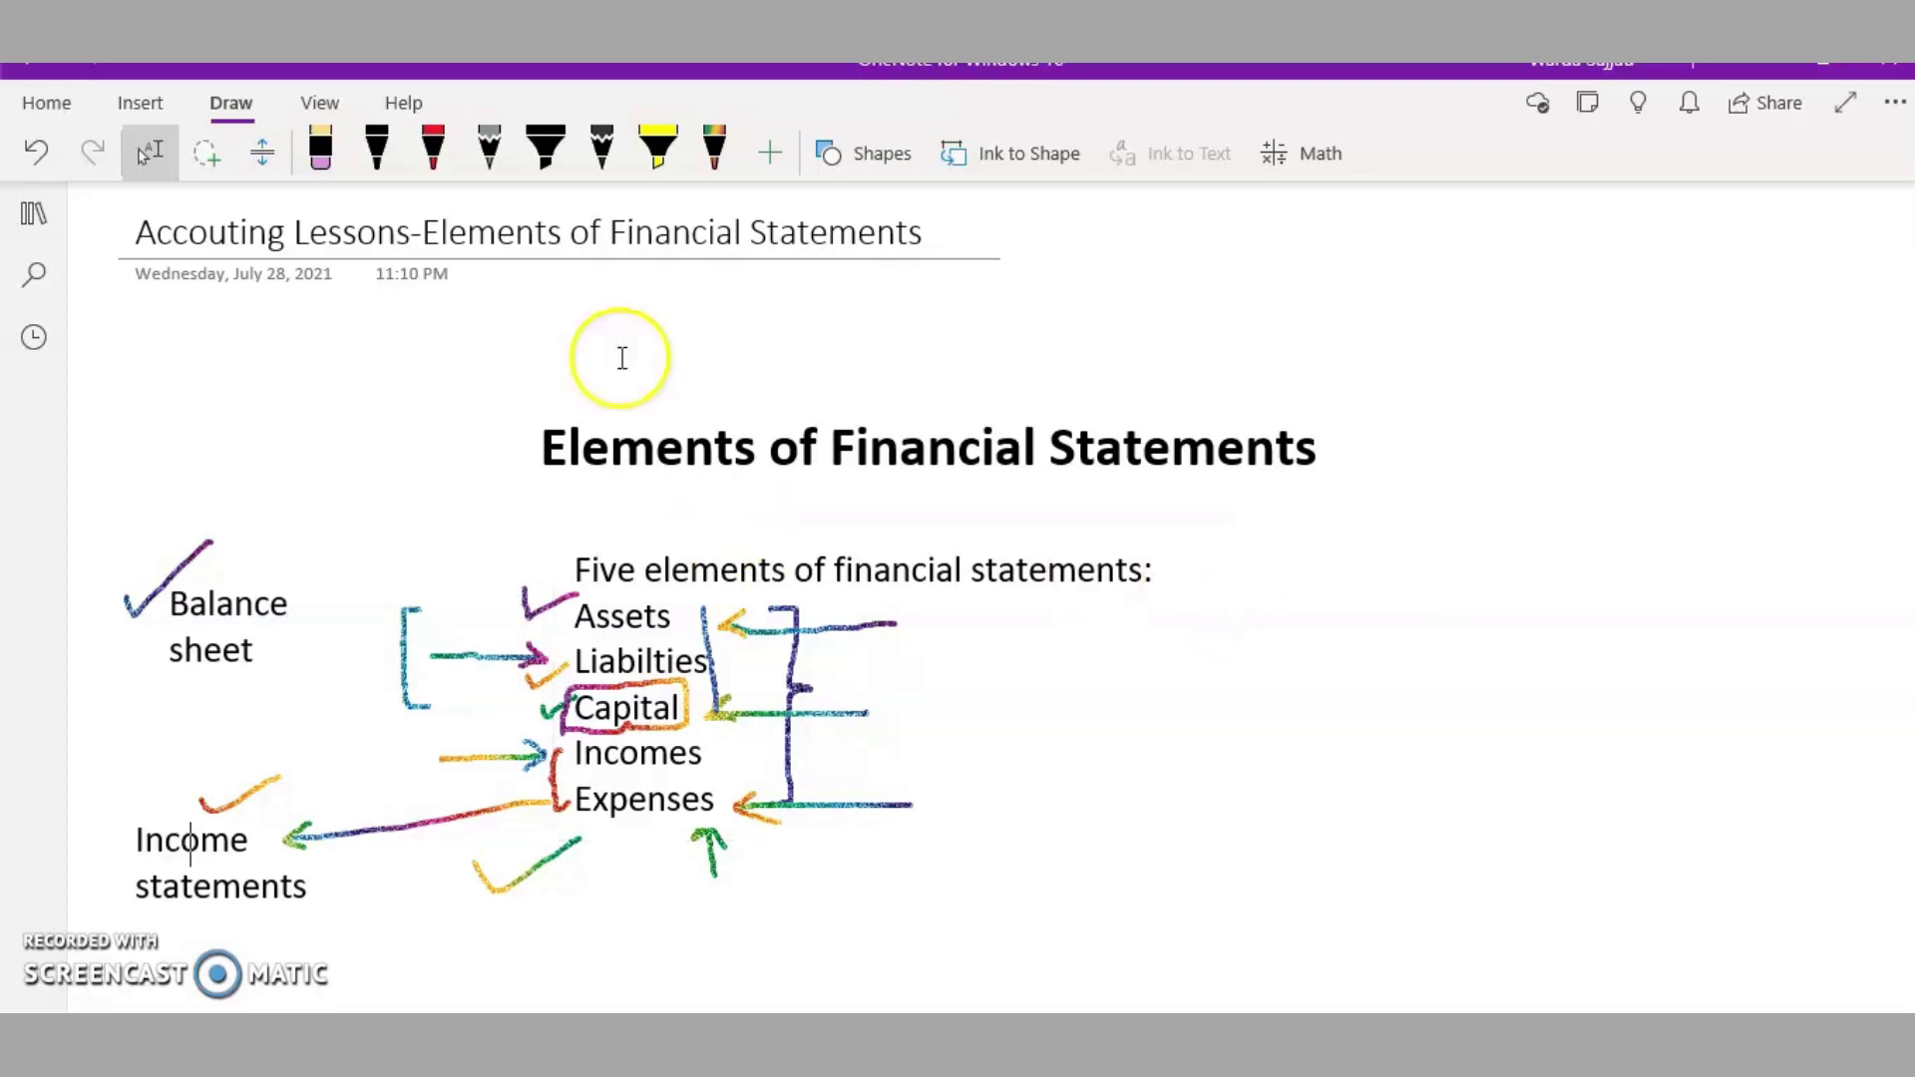
With the rainbow pen, tick above Income statements, after Assets, and a large tick right of the list
click(728, 157)
drag(124, 770, 190, 754)
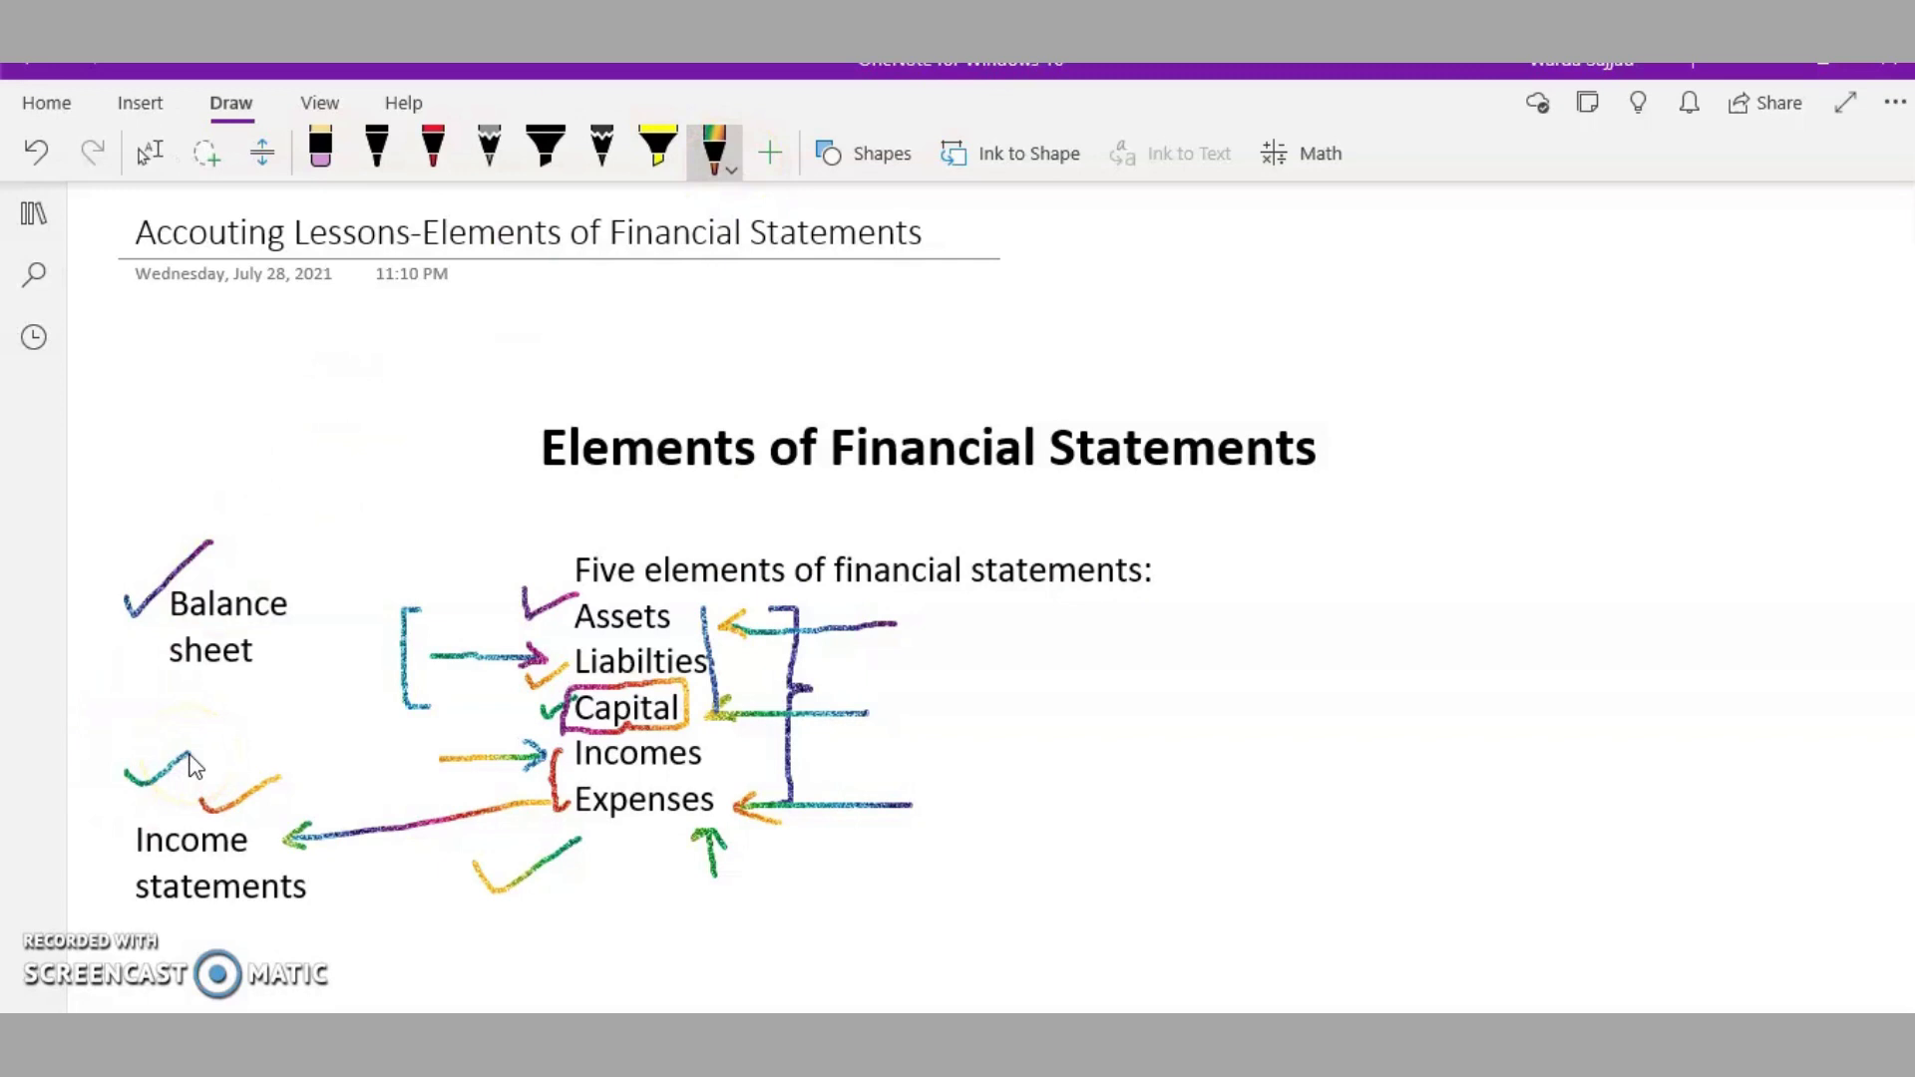
drag(681, 616, 725, 598)
drag(932, 713, 1170, 645)
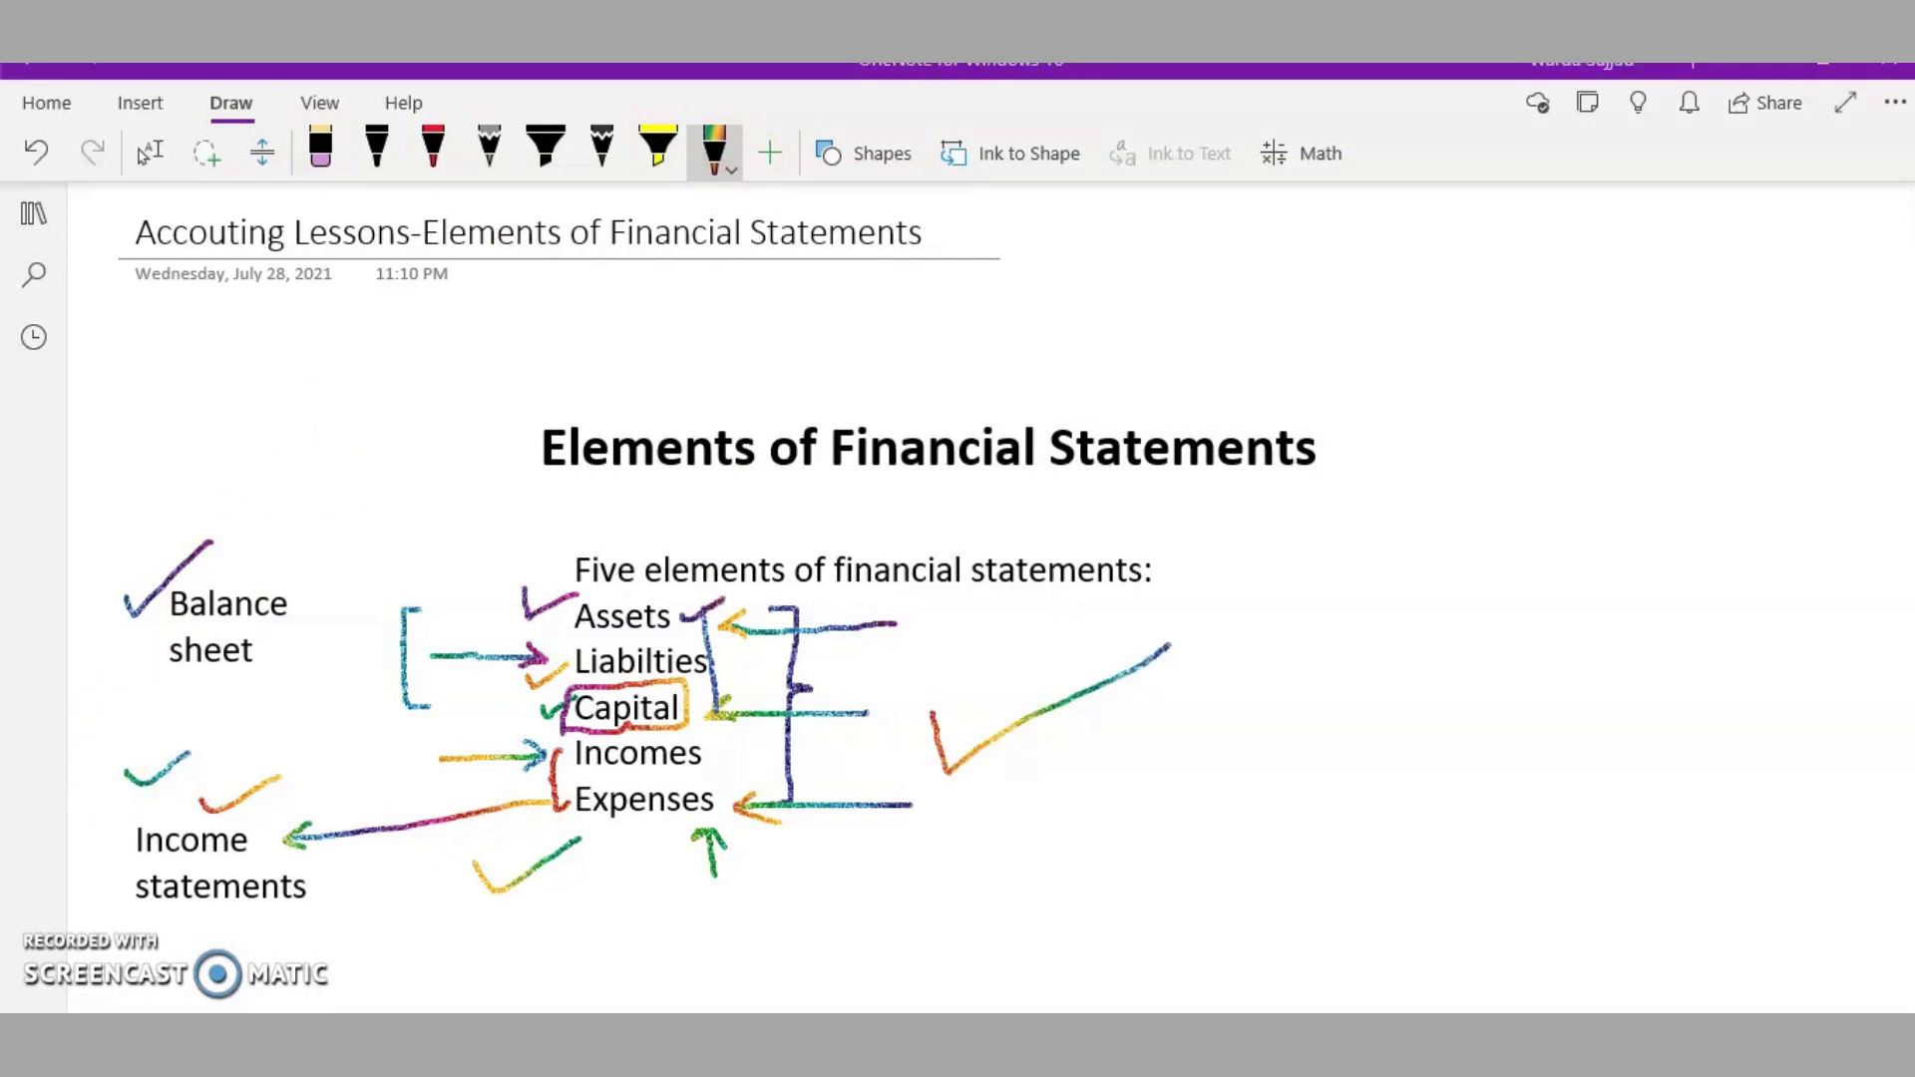